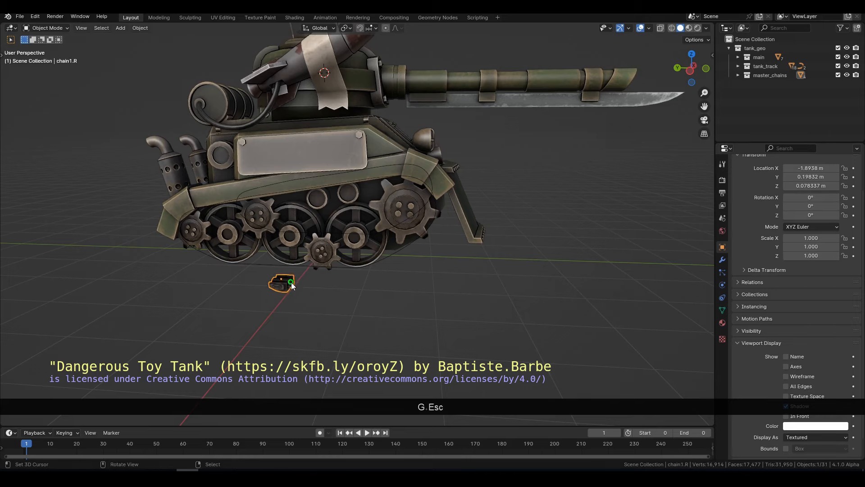
# Isolate both master chain links and both track splines in local view.
pyautogui.press('g')
pyautogui.press('Escape')
pyautogui.moveTo(396, 269); pyautogui.dragTo(862, 60, button='middle')
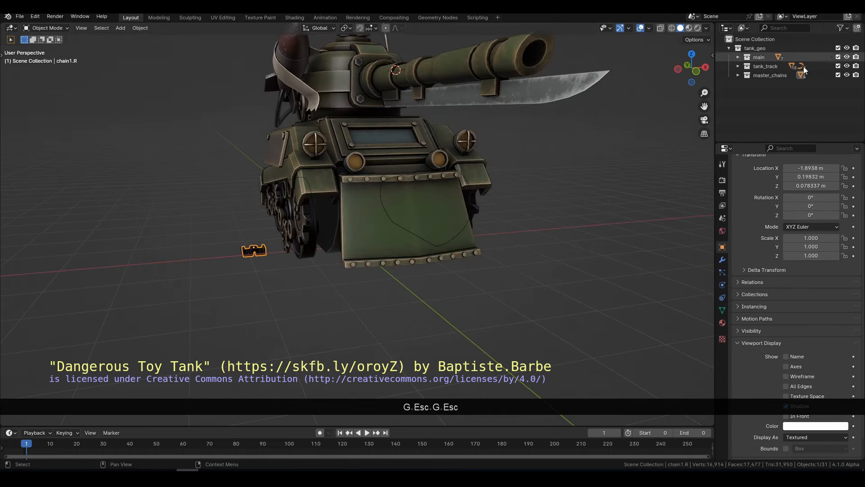
pyautogui.moveTo(564, 171); pyautogui.dragTo(485, 263, button='middle')
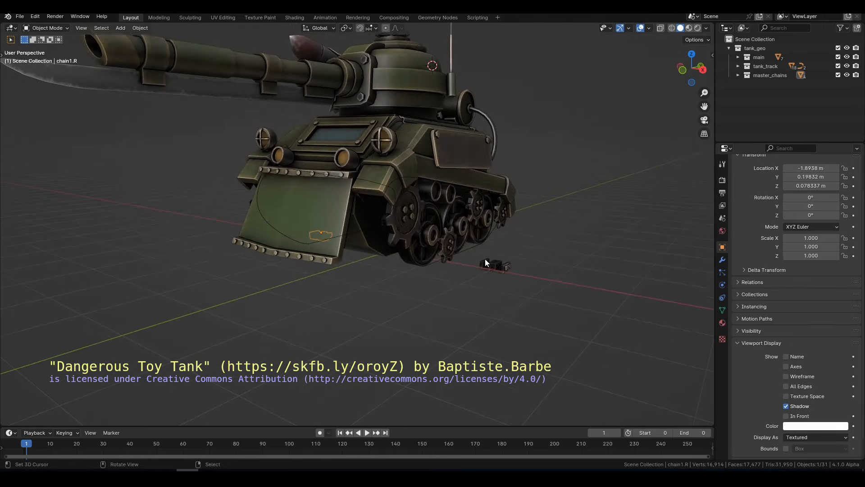
pyautogui.keyDown('shift'); pyautogui.click(485, 258); pyautogui.keyUp('shift')
pyautogui.moveTo(362, 261)
pyautogui.mouseDown(button='middle')
pyautogui.moveTo(275, 255)
pyautogui.moveTo(358, 245)
pyautogui.mouseUp(button='middle')
pyautogui.keyDown('shift'); pyautogui.click(261, 249); pyautogui.keyUp('shift')
pyautogui.keyDown('shift'); pyautogui.click(277, 236); pyautogui.keyUp('shift')
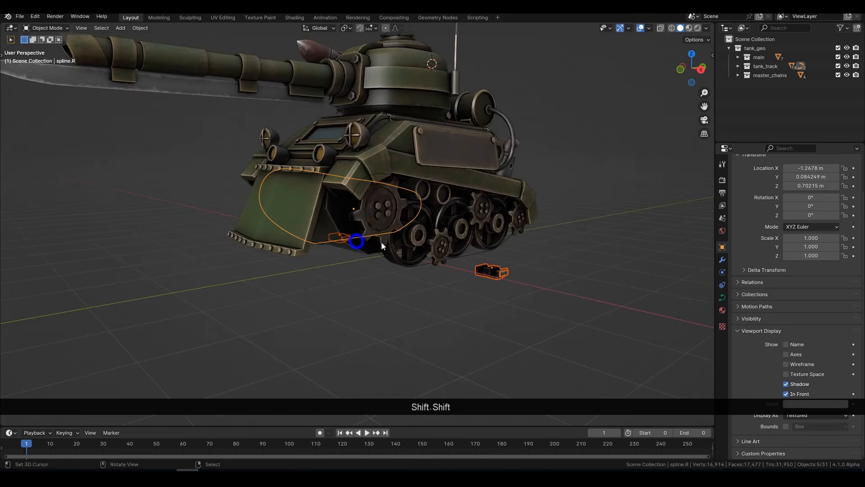
pyautogui.keyDown('shift'); pyautogui.click(479, 257); pyautogui.keyUp('shift')
pyautogui.press('KP_Divide')
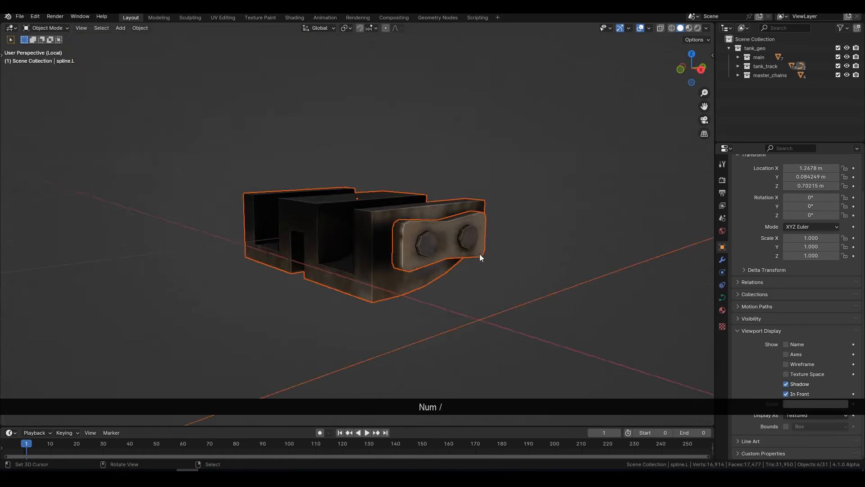
# Examine the control points of the left track spline in Edit Mode.
pyautogui.click(515, 179)
pyautogui.press('Tab')
pyautogui.press('a')
pyautogui.moveTo(575, 199); pyautogui.dragTo(550, 202, button='middle')
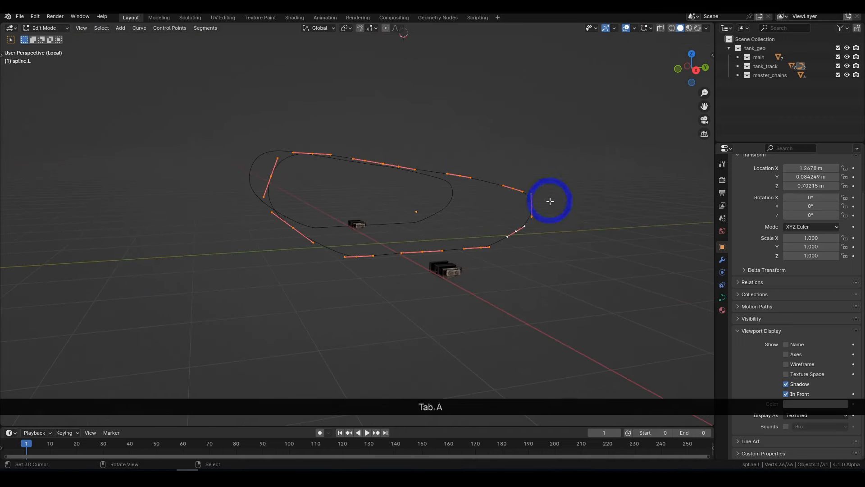
pyautogui.moveTo(532, 206); pyautogui.dragTo(551, 195)
pyautogui.press('Escape')
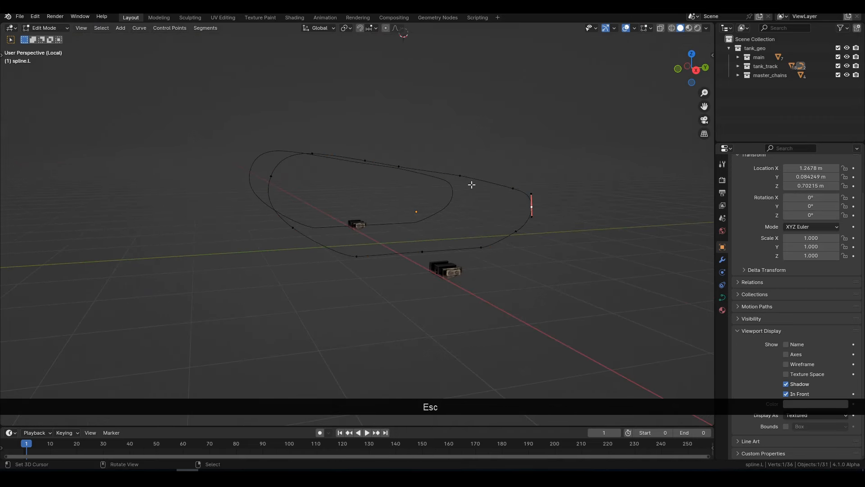
pyautogui.click(465, 178)
pyautogui.press('g')
pyautogui.press('Escape')
pyautogui.click(396, 164)
pyautogui.press('g')
pyautogui.press('Escape')
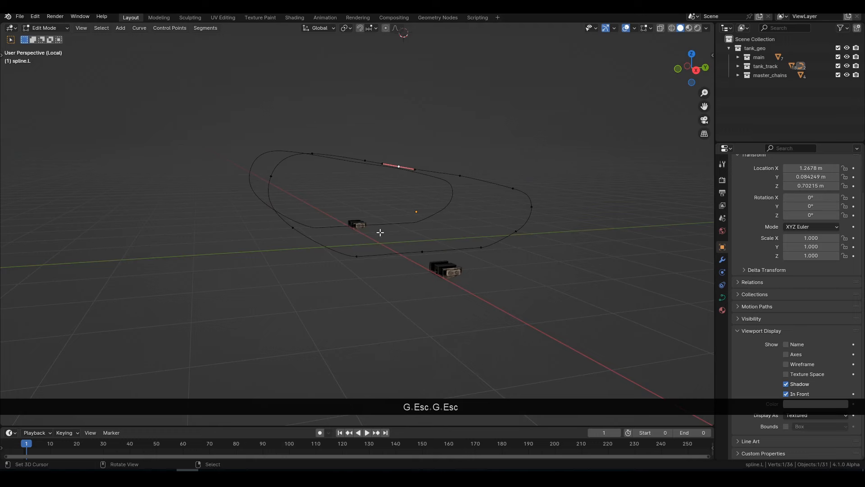
pyautogui.press('Tab')
# Create an object array along the left track spline with chain1.L as the target object.
pyautogui.moveTo(380, 232); pyautogui.dragTo(485, 258, button='middle')
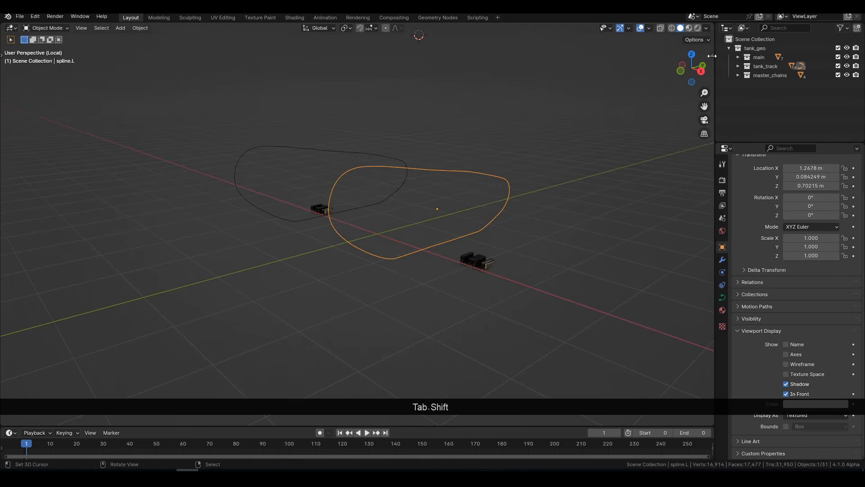
pyautogui.moveTo(712, 55); pyautogui.dragTo(554, 154)
pyautogui.keyDown('shift'); pyautogui.moveTo(553, 154); pyautogui.dragTo(496, 135, button='middle'); pyautogui.keyUp('shift')
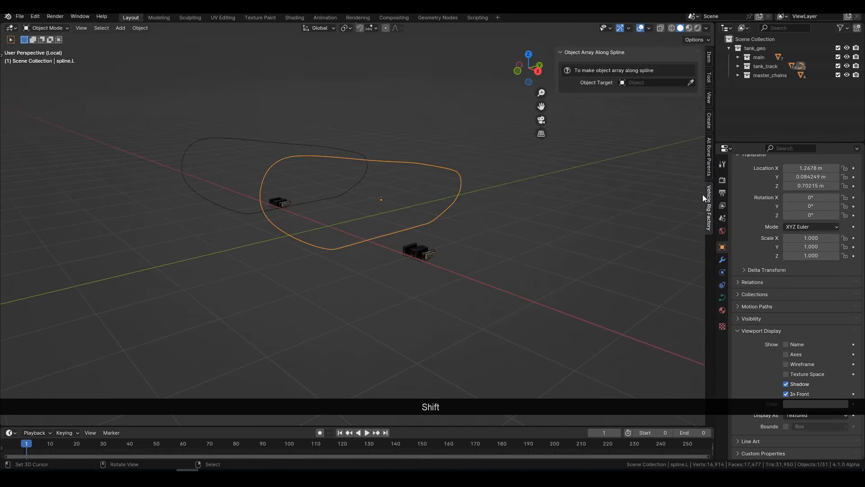
pyautogui.scroll(4, 458, 191)
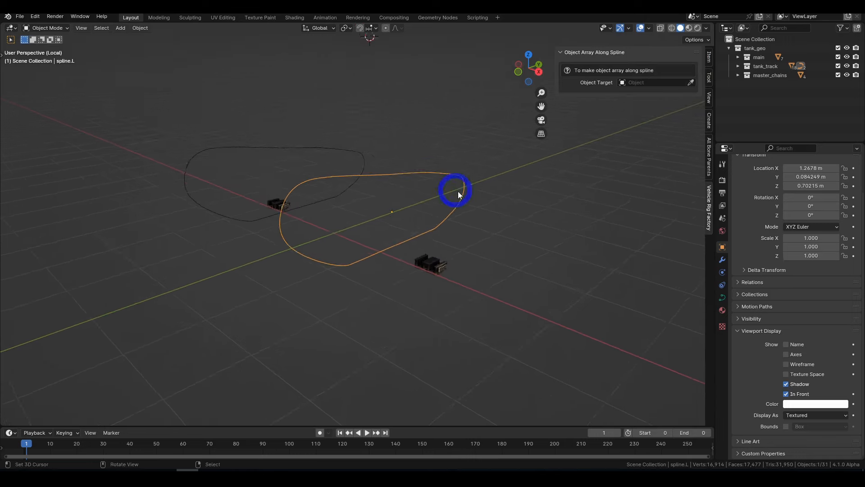
pyautogui.click(491, 282)
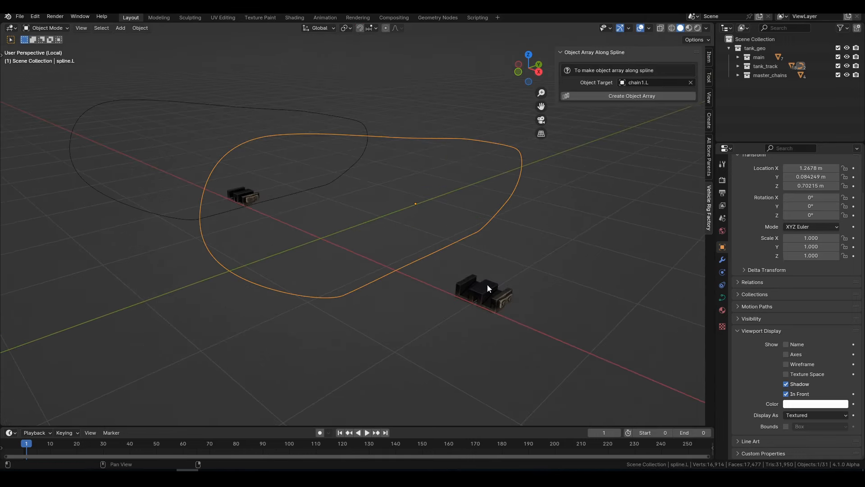
pyautogui.click(640, 97)
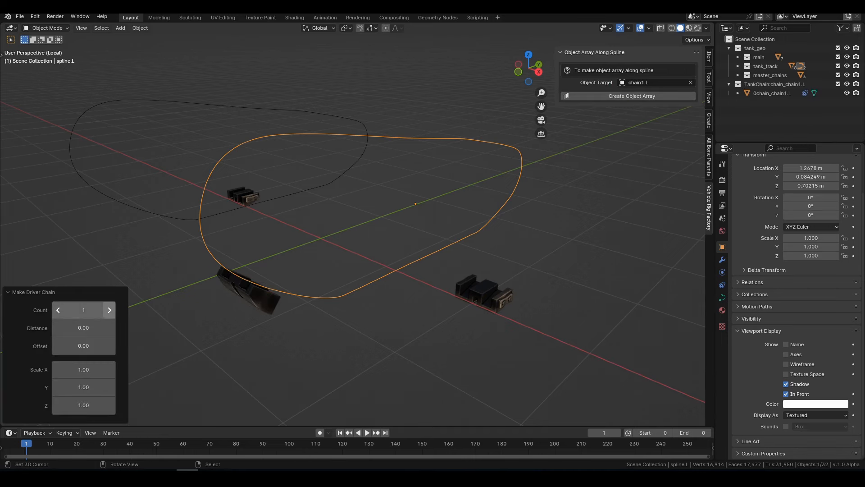
# Set the left chain array's count to 2 and its distance to 2.80 so the two links meet end to end.
pyautogui.moveTo(307, 296); pyautogui.dragTo(234, 266, button='middle')
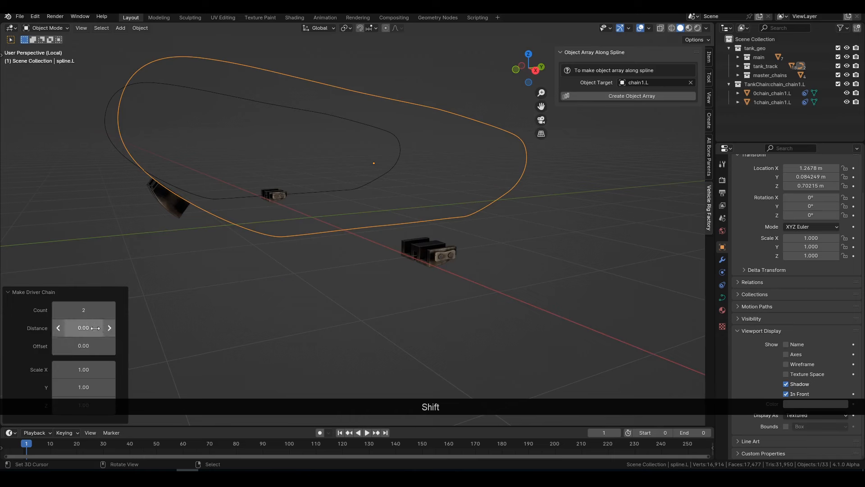
pyautogui.keyDown('shift'); pyautogui.moveTo(97, 329); pyautogui.dragTo(100, 329); pyautogui.keyUp('shift')
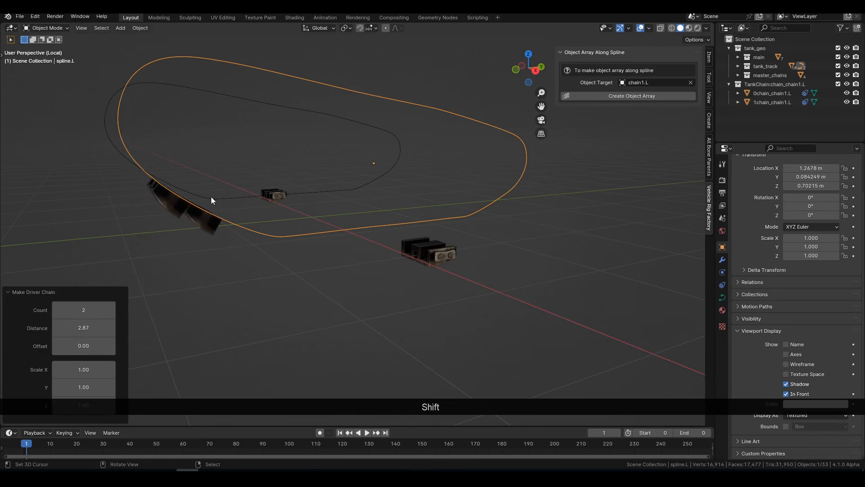
pyautogui.press('KP_3')
pyautogui.scroll(5, 203, 192)
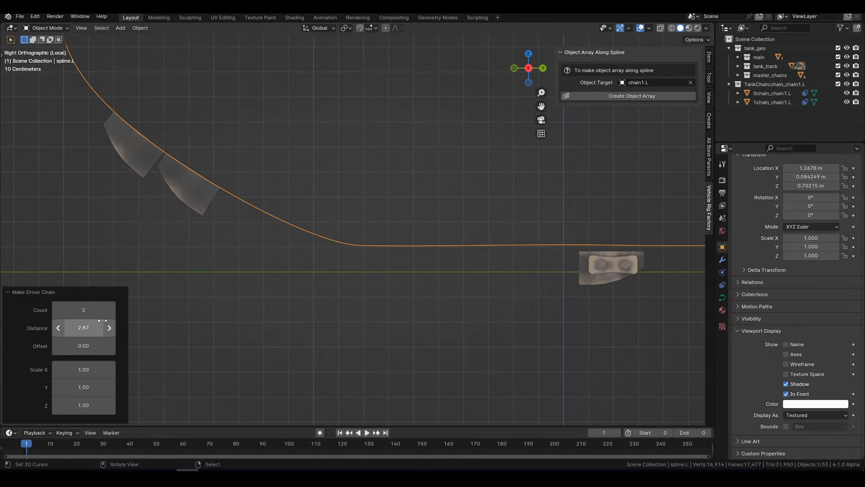
pyautogui.moveTo(99, 333); pyautogui.dragTo(92, 333)
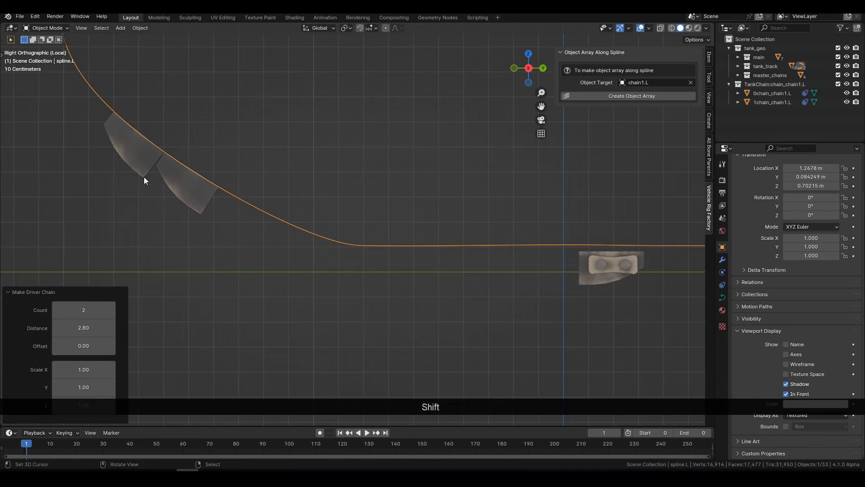
# Increase the left chain array's count to 8.
pyautogui.click(109, 310)
pyautogui.click(109, 310)
pyautogui.click(110, 310)
pyautogui.scroll(-3, 277, 241)
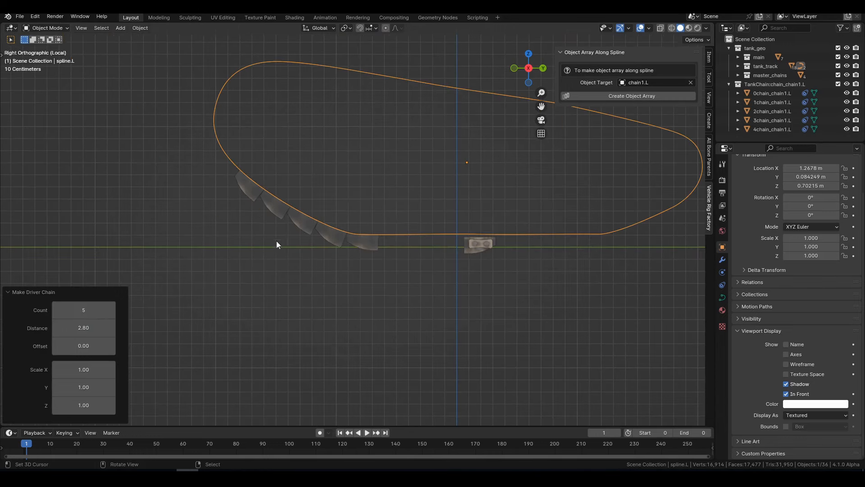
pyautogui.click(109, 310)
pyautogui.click(110, 310)
# Switch the viewport shading color to Random and increase the chain array's count to 13.
pyautogui.click(707, 28)
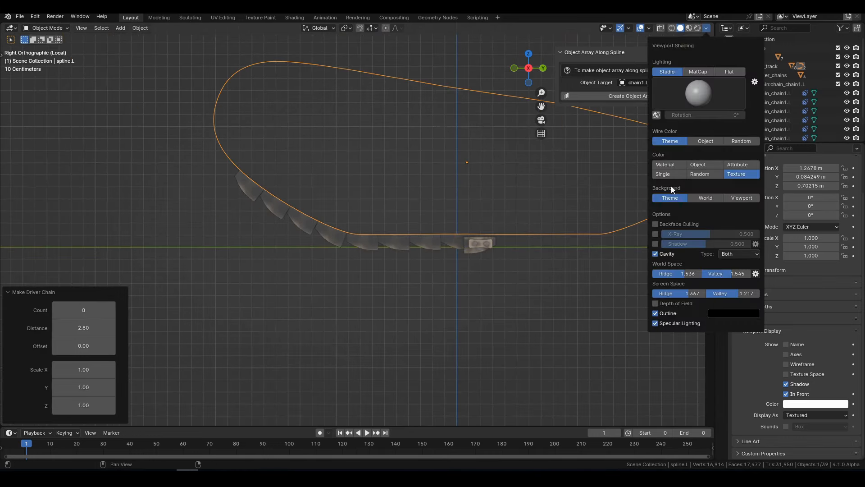
pyautogui.click(697, 174)
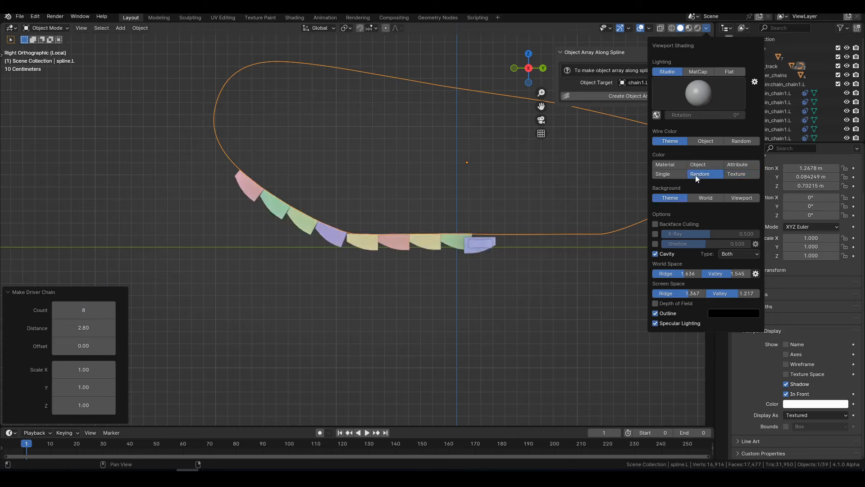
pyautogui.click(112, 310)
pyautogui.click(112, 310)
pyautogui.click(112, 310)
pyautogui.click(112, 310)
pyautogui.click(112, 310)
pyautogui.keyDown('shift'); pyautogui.moveTo(423, 188); pyautogui.dragTo(343, 215, button='middle'); pyautogui.keyUp('shift')
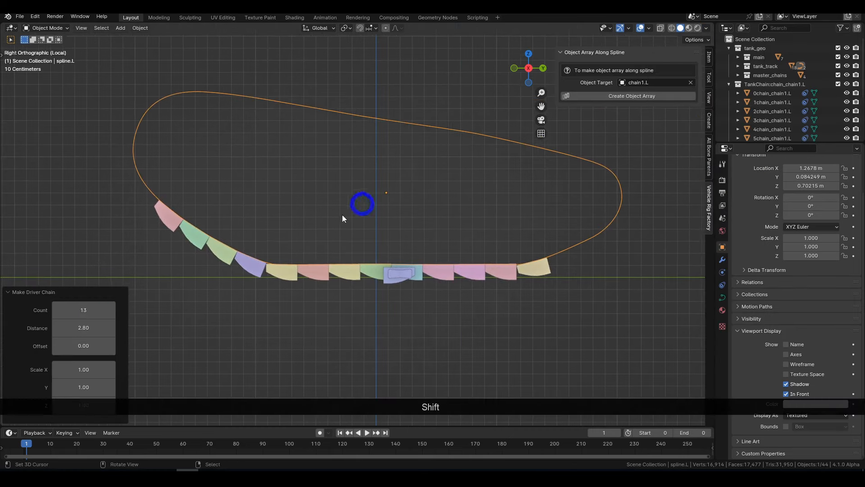
# Increase the chain array's count to 36 so the links run all around the spline.
pyautogui.click(109, 310)
pyautogui.click(109, 310)
pyautogui.click(109, 310)
pyautogui.click(109, 310)
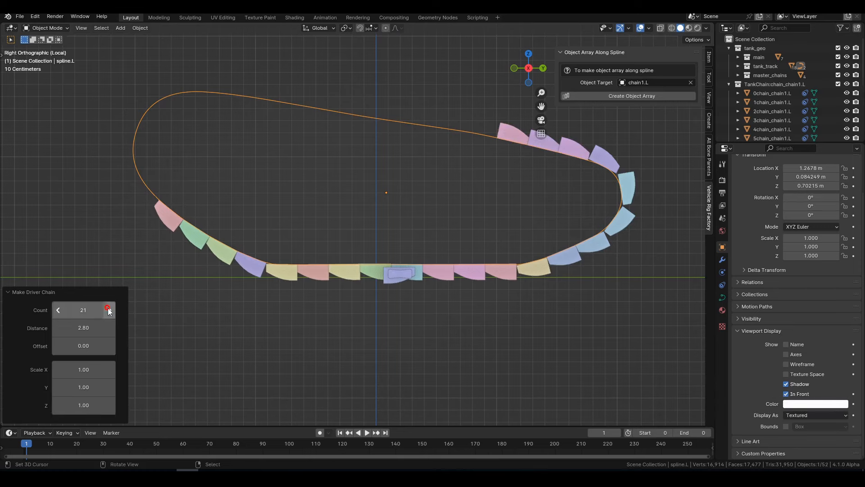
pyautogui.click(109, 310)
pyautogui.click(109, 310)
pyautogui.click(109, 310)
pyautogui.click(109, 310)
pyautogui.click(109, 310)
pyautogui.click(109, 310)
pyautogui.click(109, 310)
pyautogui.click(109, 310)
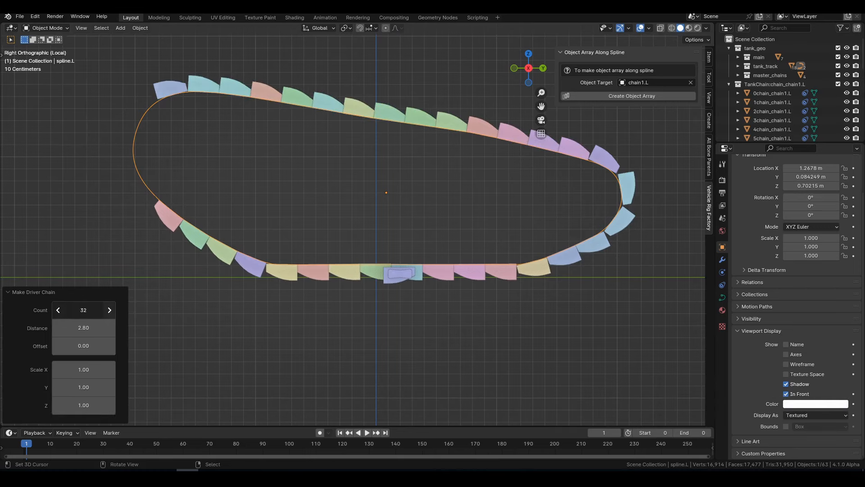
pyautogui.click(109, 310)
pyautogui.click(109, 310)
pyautogui.click(109, 310)
pyautogui.click(109, 310)
pyautogui.click(109, 310)
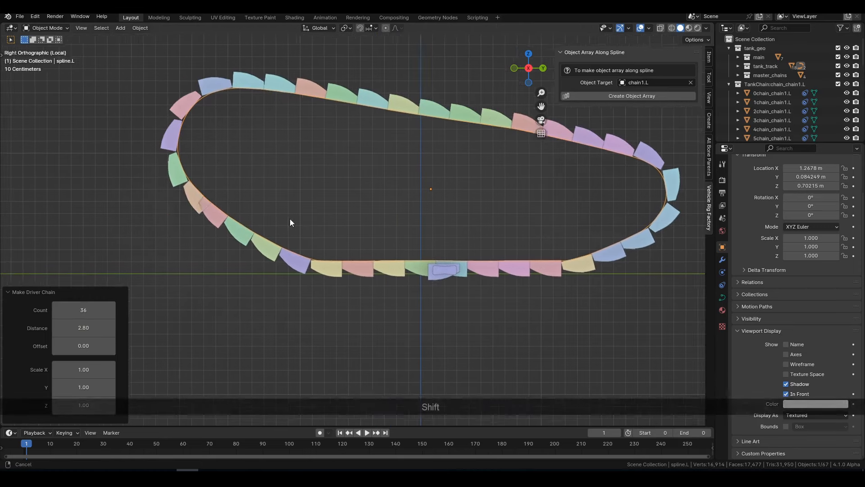
# Set the chain links' Scale Y to 0.84 and the distance to 2.78 to even out the spacing where the loop closes.
pyautogui.scroll(2, 290, 218)
pyautogui.keyDown('shift'); pyautogui.moveTo(291, 218); pyautogui.dragTo(196, 207, button='middle'); pyautogui.keyUp('shift')
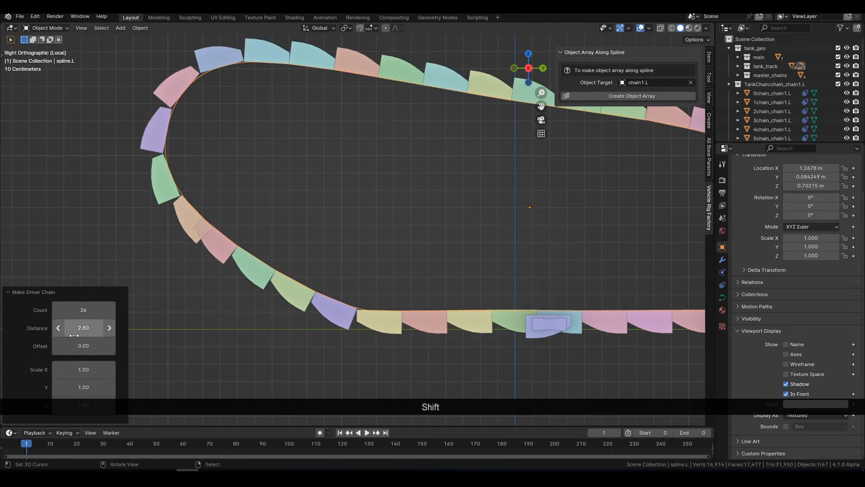
pyautogui.moveTo(83, 387); pyautogui.dragTo(84, 387)
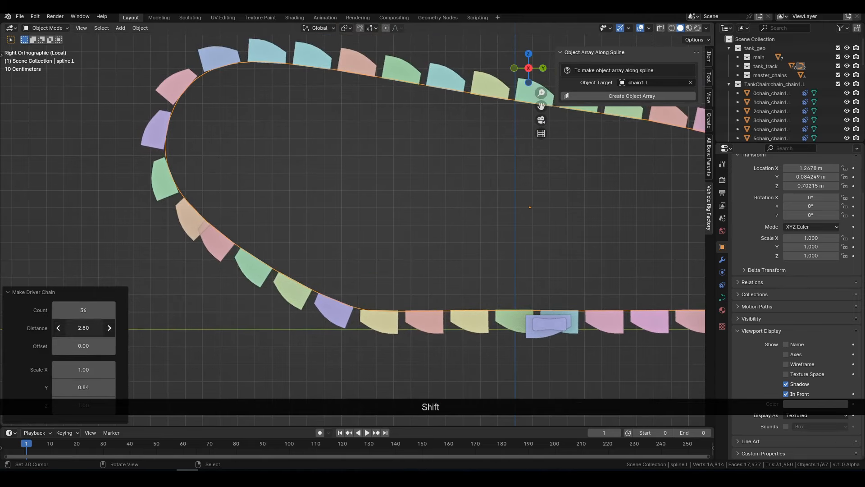
pyautogui.moveTo(83, 327); pyautogui.dragTo(82, 328)
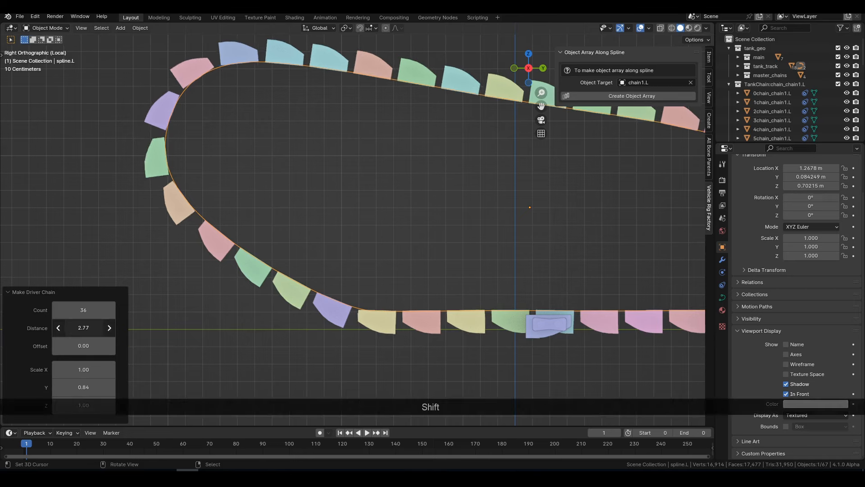
pyautogui.keyDown('shift'); pyautogui.moveTo(84, 328); pyautogui.dragTo(84, 327); pyautogui.keyUp('shift')
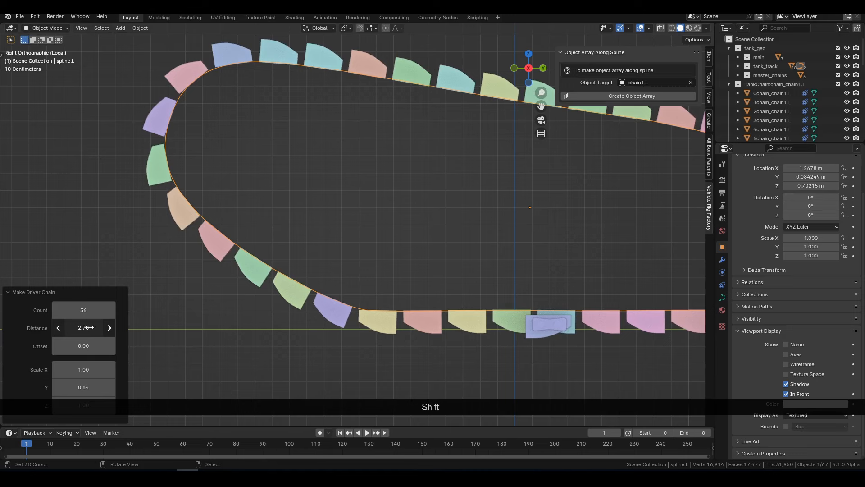
# Set the chain links' Scale Y to 1.01 and fine-tune the distance to about 2.78 to close the gaps.
pyautogui.keyDown('shift'); pyautogui.moveTo(83, 387); pyautogui.dragTo(83, 388); pyautogui.keyUp('shift')
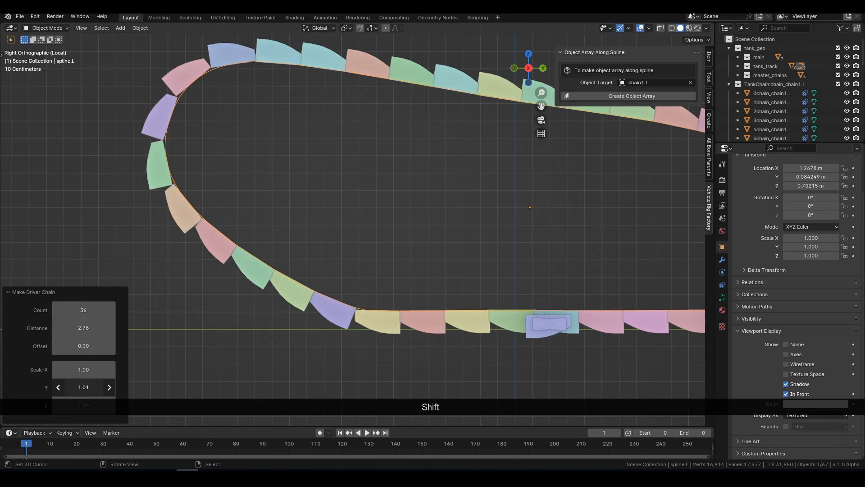
pyautogui.keyDown('shift'); pyautogui.moveTo(83, 328); pyautogui.dragTo(84, 328); pyautogui.keyUp('shift')
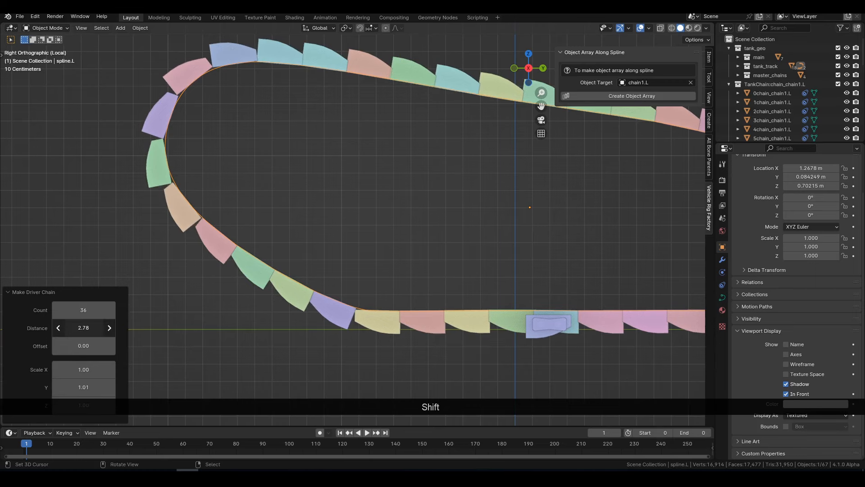
# Review the finished left chain and its generated objects in an enlarged Outliner, and collapse their collection.
pyautogui.scroll(-2, 275, 220)
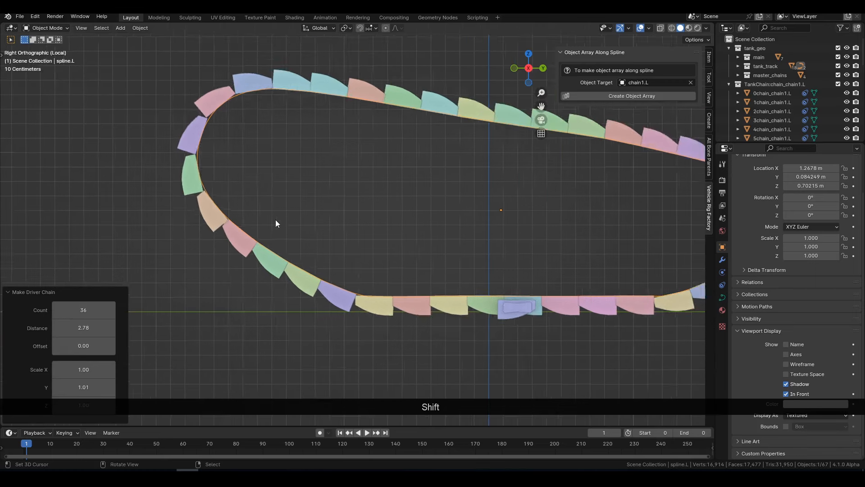
pyautogui.keyDown('shift'); pyautogui.moveTo(386, 199); pyautogui.dragTo(368, 233, button='middle'); pyautogui.keyUp('shift')
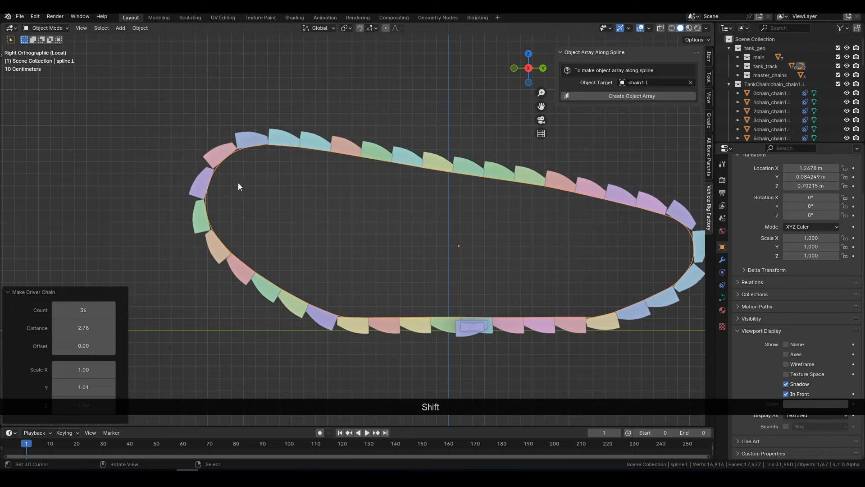
pyautogui.moveTo(235, 235); pyautogui.dragTo(655, 137, button='middle')
pyautogui.moveTo(774, 143); pyautogui.dragTo(775, 365)
pyautogui.scroll(-4, 768, 236)
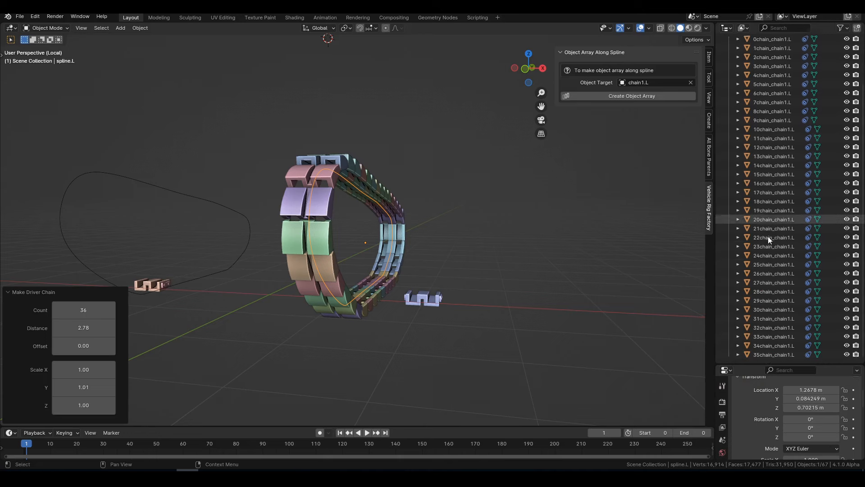
pyautogui.scroll(4, 768, 236)
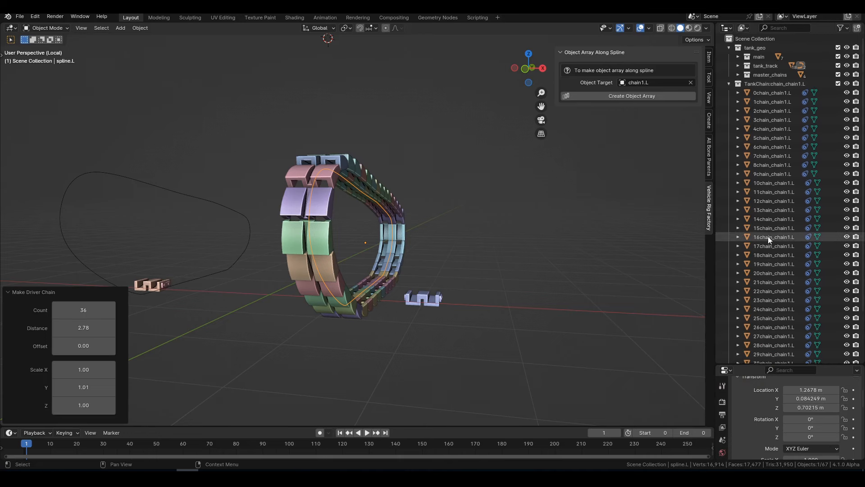
pyautogui.click(729, 84)
# Select the right track spline, set chain1.R as the array's object target, and create its object array along the spline.
pyautogui.keyDown('shift'); pyautogui.moveTo(440, 190); pyautogui.dragTo(272, 173, button='middle'); pyautogui.keyUp('shift')
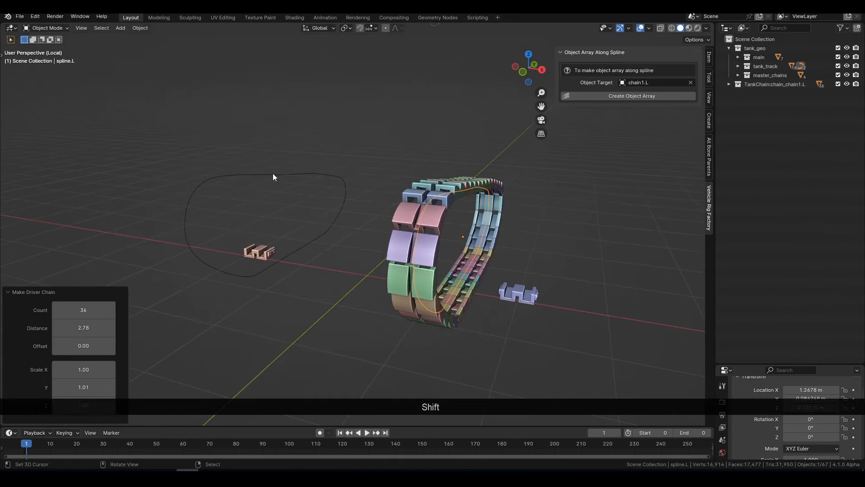
pyautogui.click(273, 177)
pyautogui.click(690, 82)
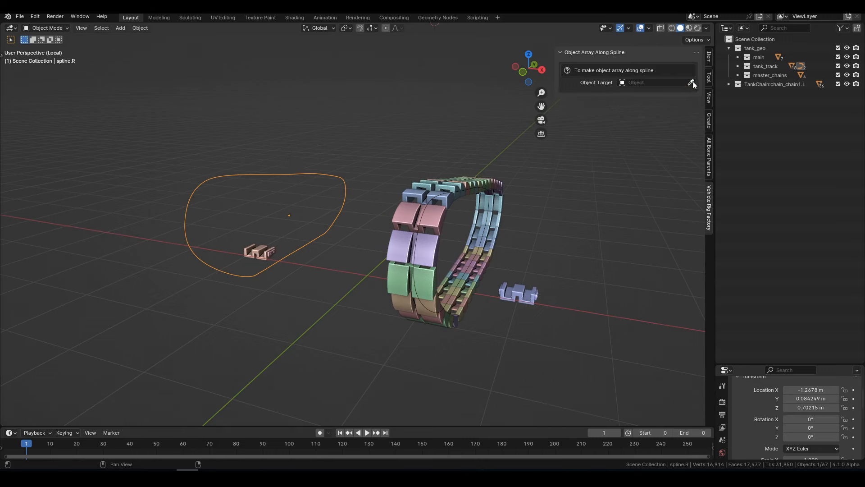
pyautogui.click(261, 246)
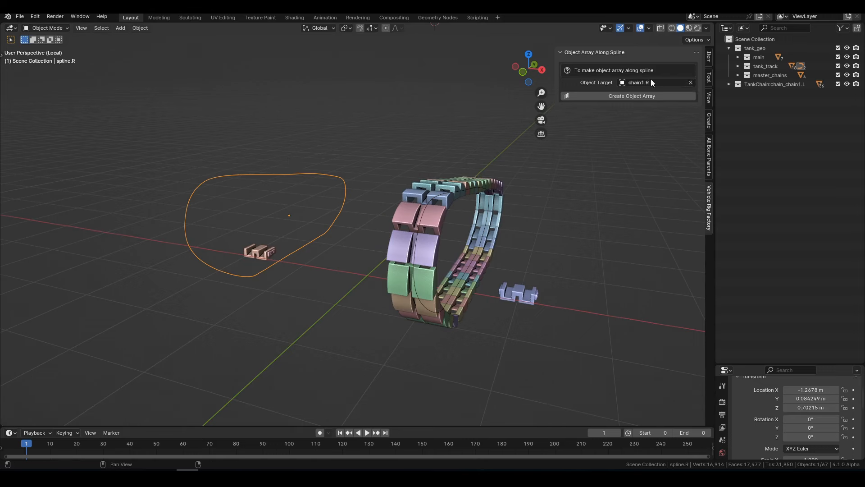
pyautogui.click(620, 93)
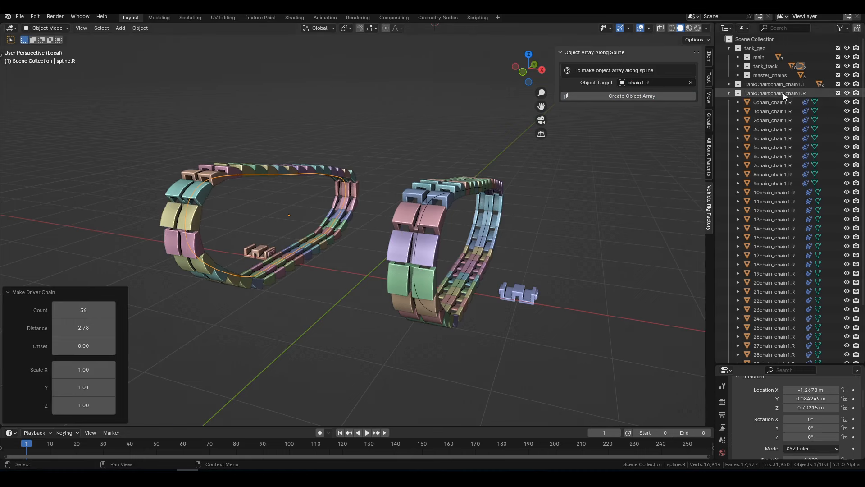
# Review the right chain's generated objects in the Outliner and collapse the TankChain:chain_chain1.R collection.
pyautogui.scroll(-3, 774, 212)
pyautogui.scroll(3, 774, 214)
pyautogui.click(729, 93)
# Select the left track spline, replace the object target with chain2.L, and create its object array along the spline.
pyautogui.moveTo(186, 226); pyautogui.dragTo(426, 198, button='middle')
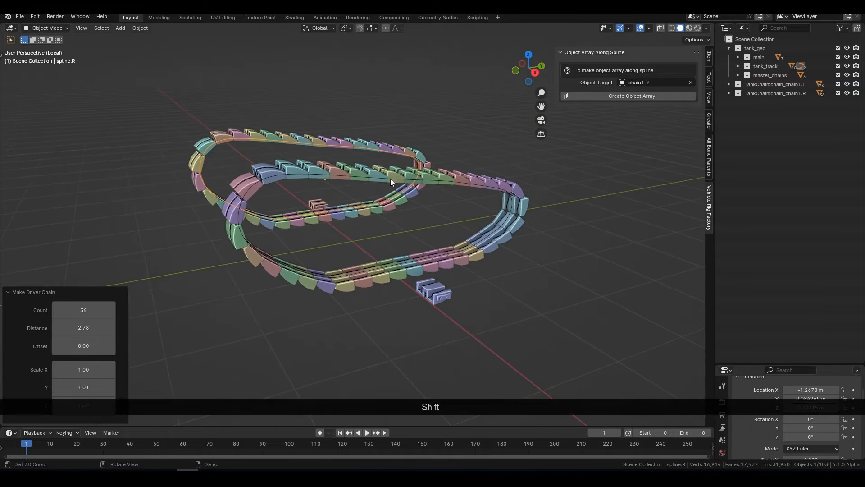
pyautogui.keyDown('shift'); pyautogui.click(390, 179); pyautogui.keyUp('shift')
pyautogui.click(690, 82)
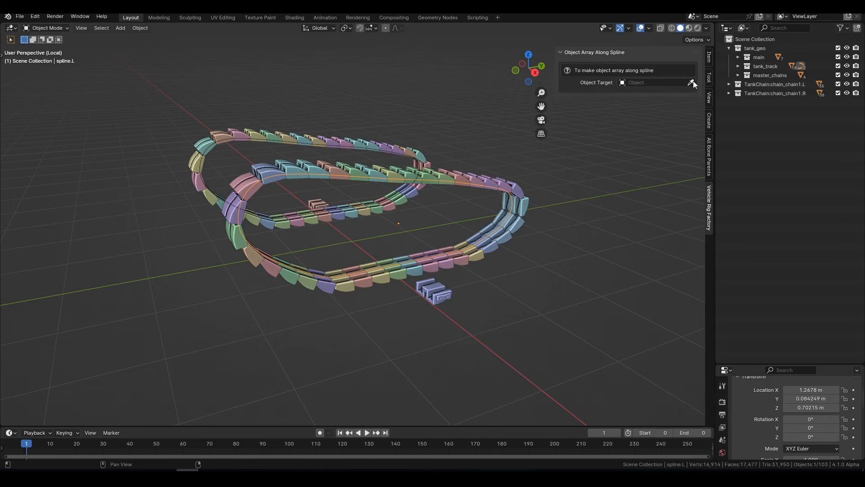
pyautogui.click(692, 82)
pyautogui.click(434, 292)
pyautogui.press('Escape')
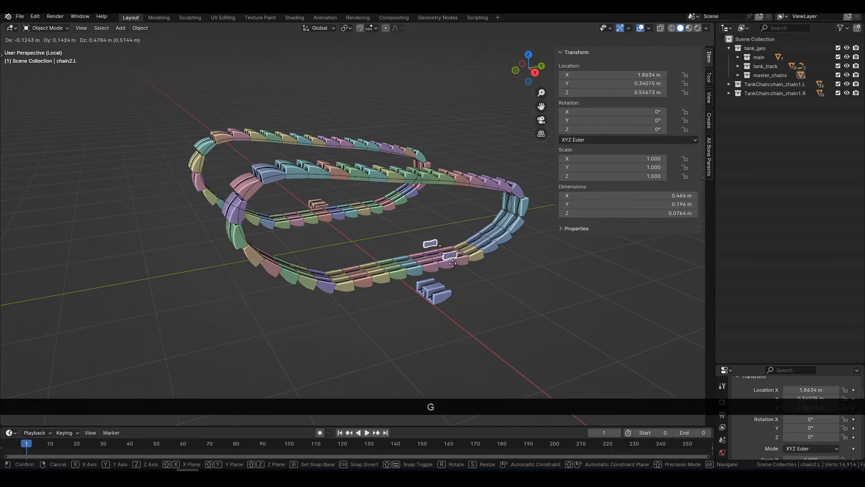
pyautogui.click(494, 191)
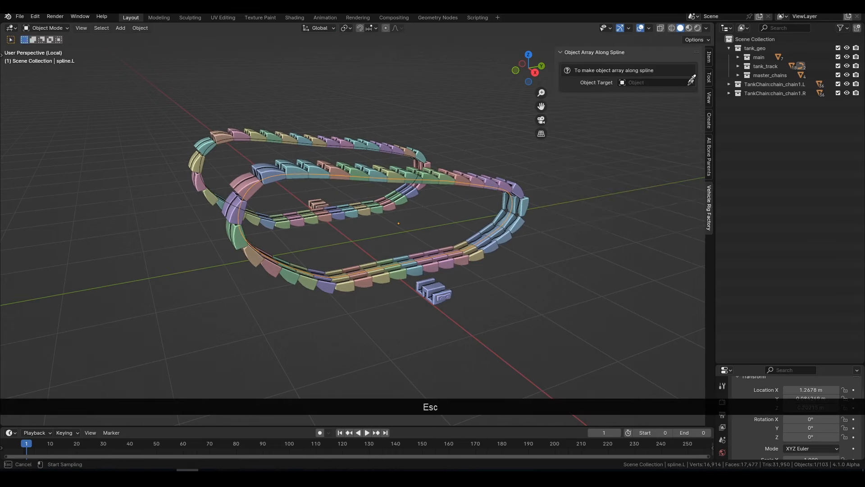
pyautogui.click(452, 294)
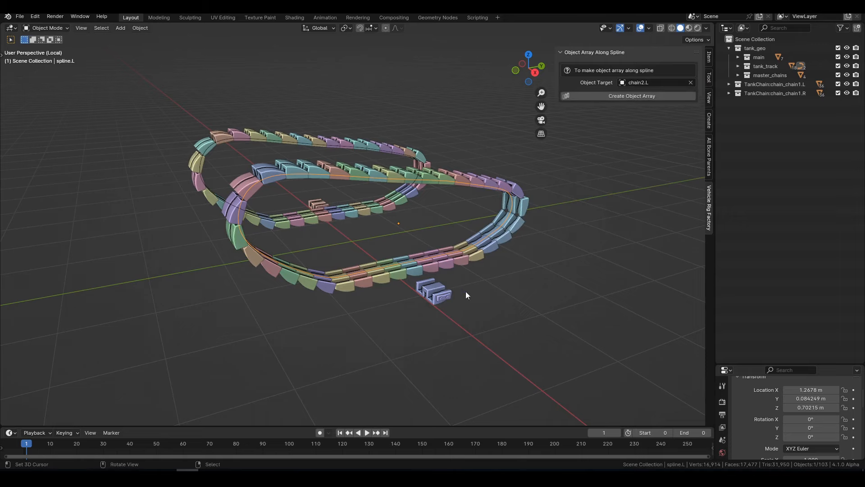
pyautogui.click(654, 98)
pyautogui.scroll(-5, 742, 250)
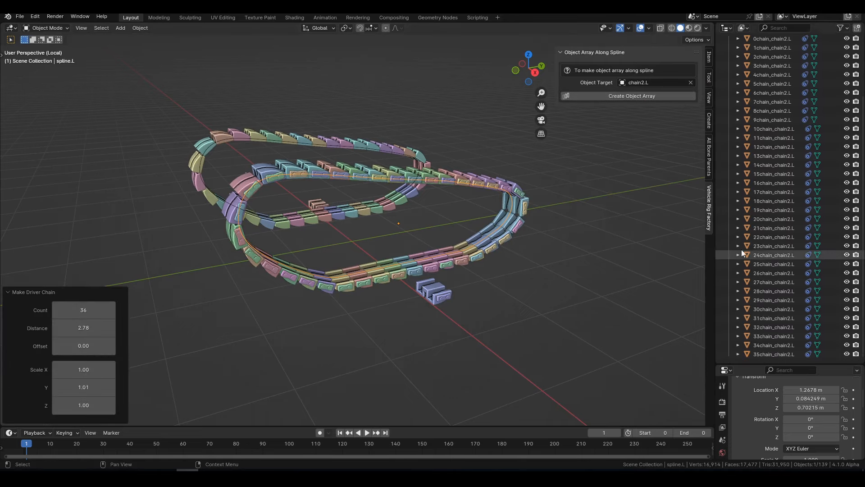
pyautogui.scroll(2, 307, 174)
# Try a distance of 2.83 and an offset of 14.25 on the chain2.L array, and undo the array.
pyautogui.keyDown('shift'); pyautogui.moveTo(308, 174); pyautogui.dragTo(372, 176, button='middle'); pyautogui.keyUp('shift')
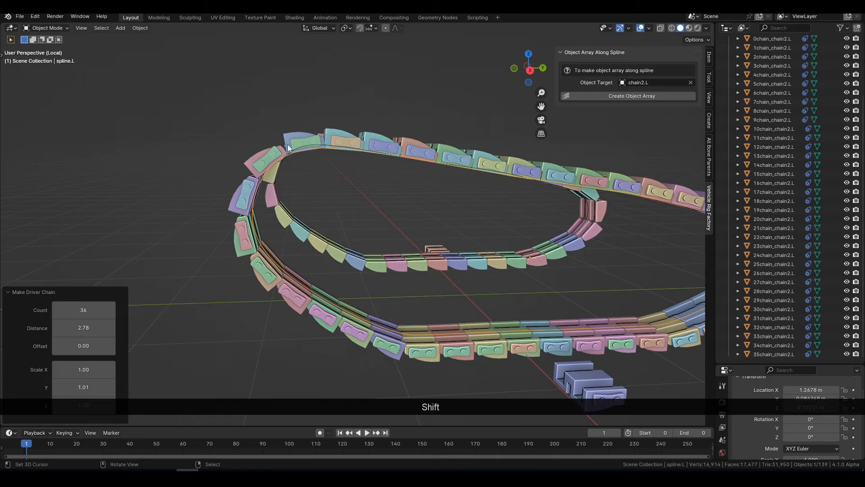
pyautogui.moveTo(288, 144); pyautogui.dragTo(291, 142, button='middle')
pyautogui.keyDown('shift'); pyautogui.moveTo(79, 328); pyautogui.dragTo(96, 328); pyautogui.keyUp('shift')
pyautogui.keyDown('shift'); pyautogui.moveTo(315, 333); pyautogui.dragTo(261, 263, button='middle'); pyautogui.keyUp('shift')
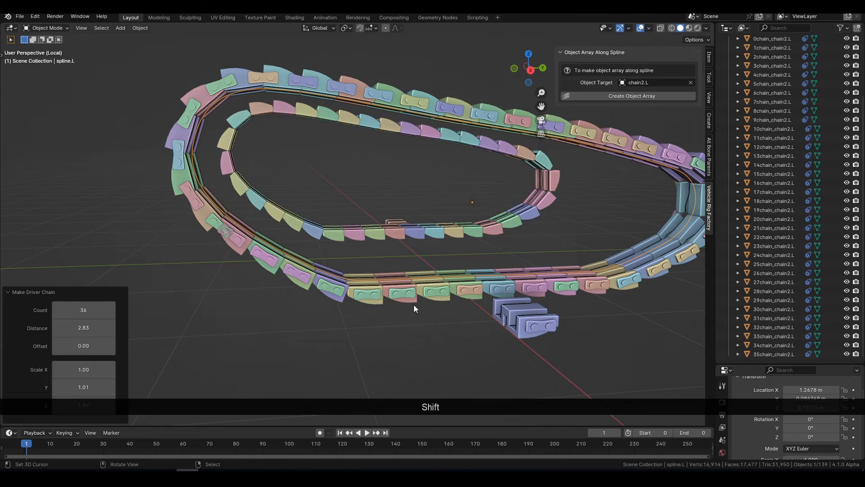
pyautogui.moveTo(413, 304); pyautogui.dragTo(409, 299, button='middle')
pyautogui.keyDown('shift'); pyautogui.moveTo(93, 346); pyautogui.dragTo(126, 346); pyautogui.keyUp('shift')
pyautogui.hotkey('ctrl', 'z')
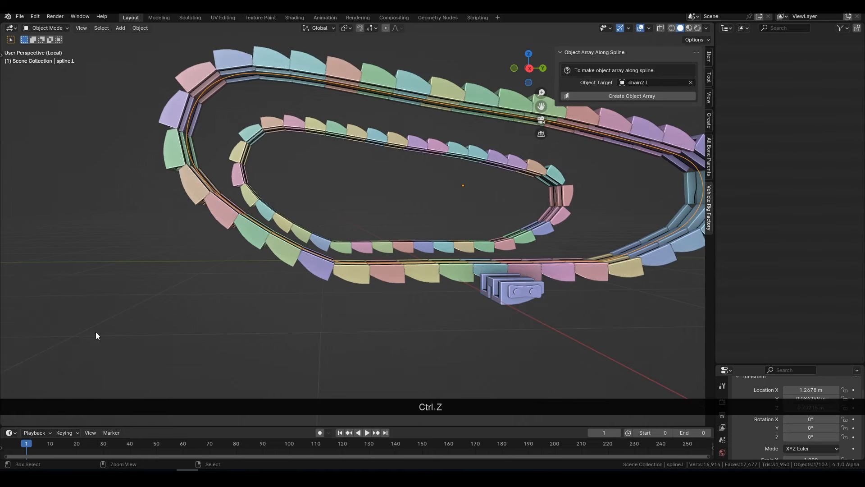
# Create the chain2.L array along the left spline again with an offset of 12.45 and a distance of 2.78.
pyautogui.moveTo(297, 307); pyautogui.dragTo(366, 309, button='middle')
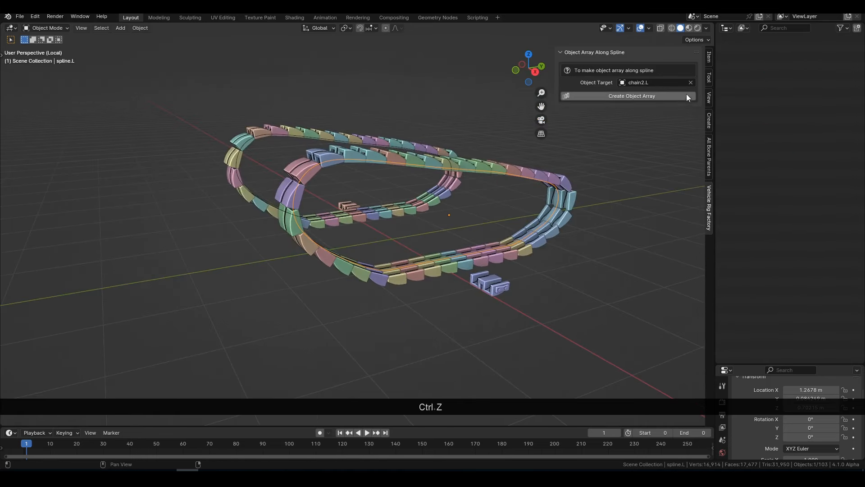
pyautogui.click(657, 95)
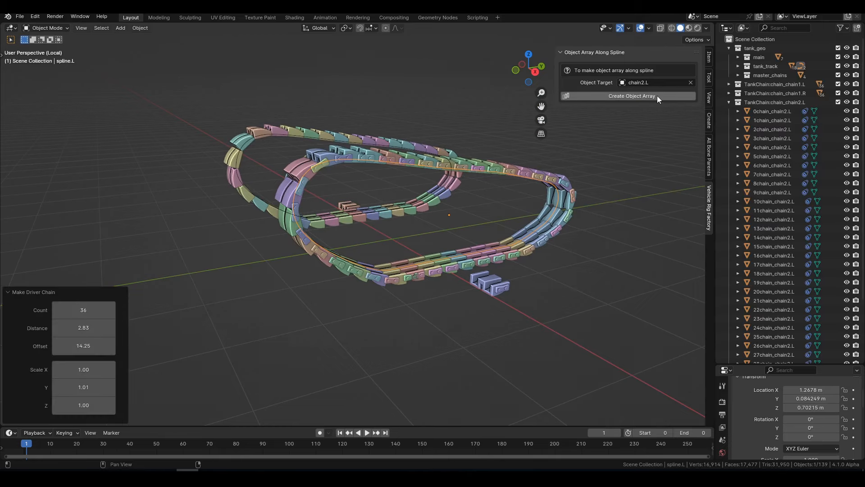
pyautogui.scroll(2, 387, 176)
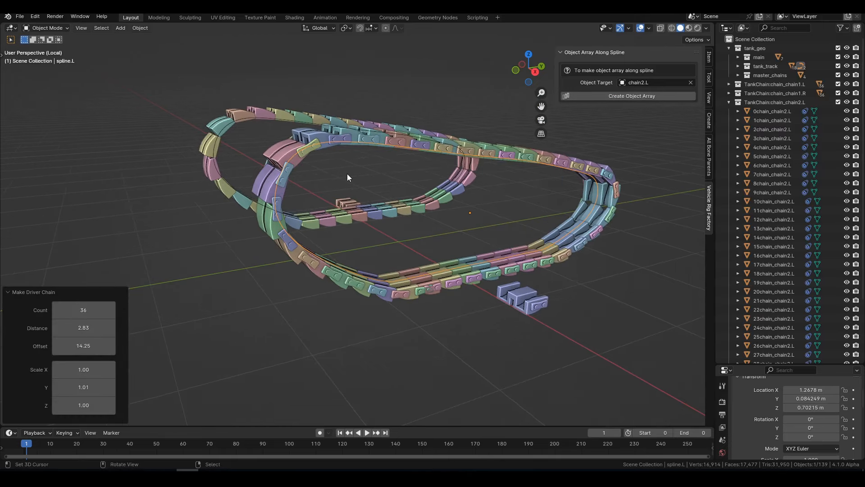
pyautogui.scroll(3, 347, 174)
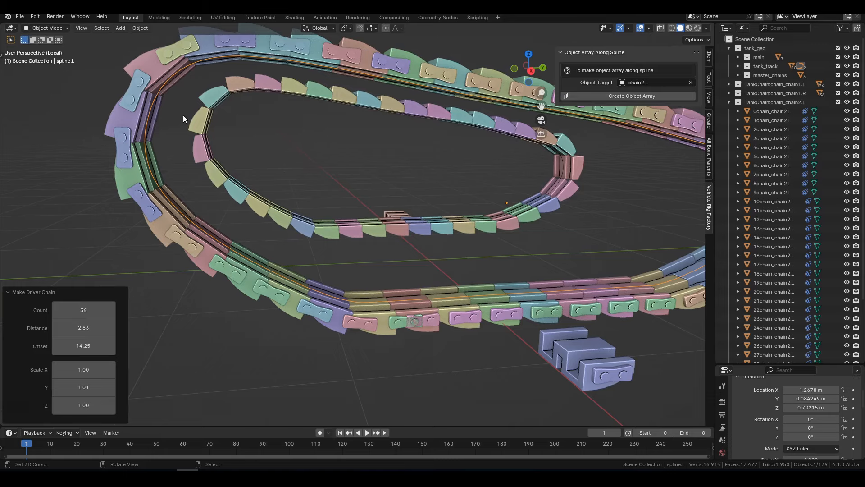
pyautogui.keyDown('shift'); pyautogui.moveTo(184, 116); pyautogui.dragTo(219, 139, button='middle'); pyautogui.keyUp('shift')
pyautogui.keyDown('shift'); pyautogui.moveTo(250, 225); pyautogui.dragTo(191, 156, button='middle'); pyautogui.keyUp('shift')
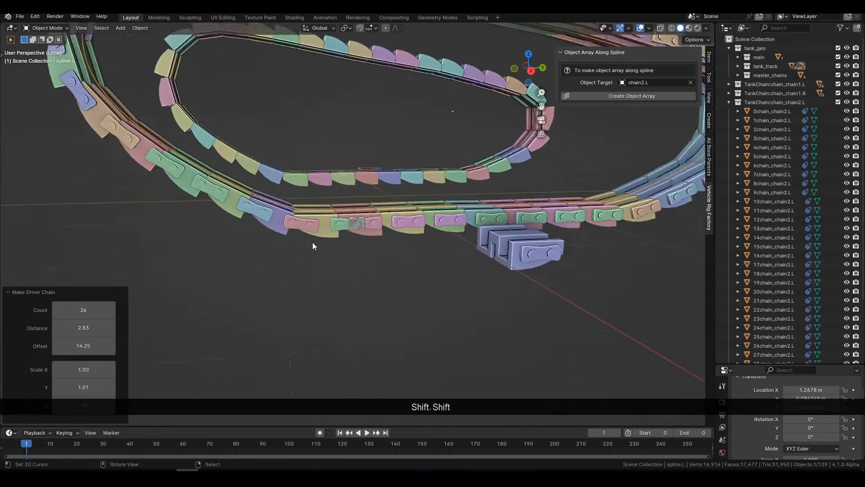
pyautogui.scroll(4, 294, 230)
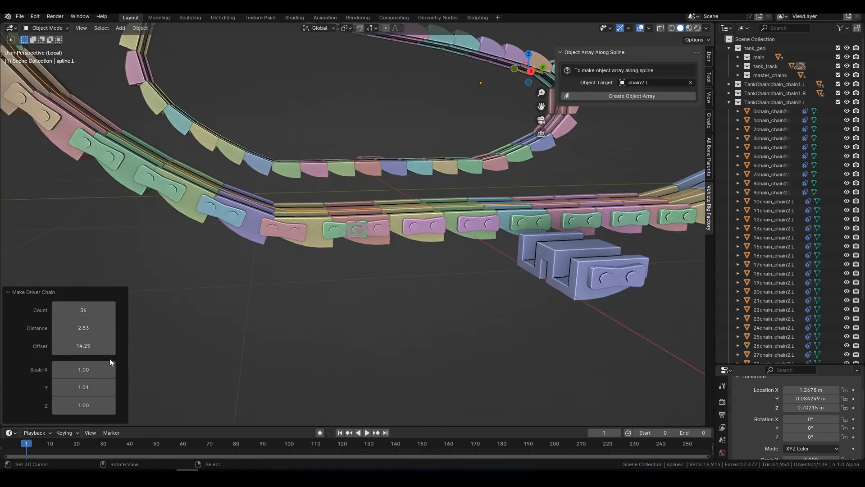
pyautogui.moveTo(87, 346)
pyautogui.keyDown('shift'); pyautogui.mouseDown()
pyautogui.moveTo(92, 327)
pyautogui.moveTo(88, 346)
pyautogui.mouseUp(); pyautogui.keyUp('shift')
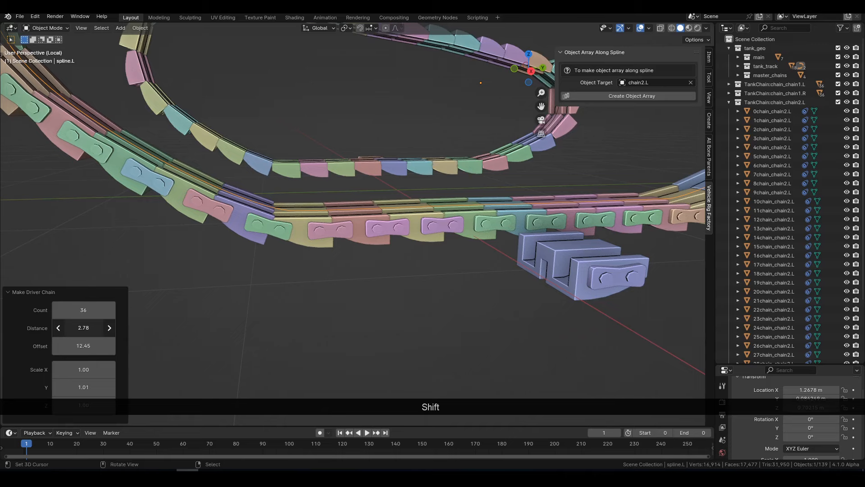
# Fine-tune the chain2.L array's offset to 12.63 and its distance to 2.77 to line the connectors up with the links.
pyautogui.scroll(6, 428, 263)
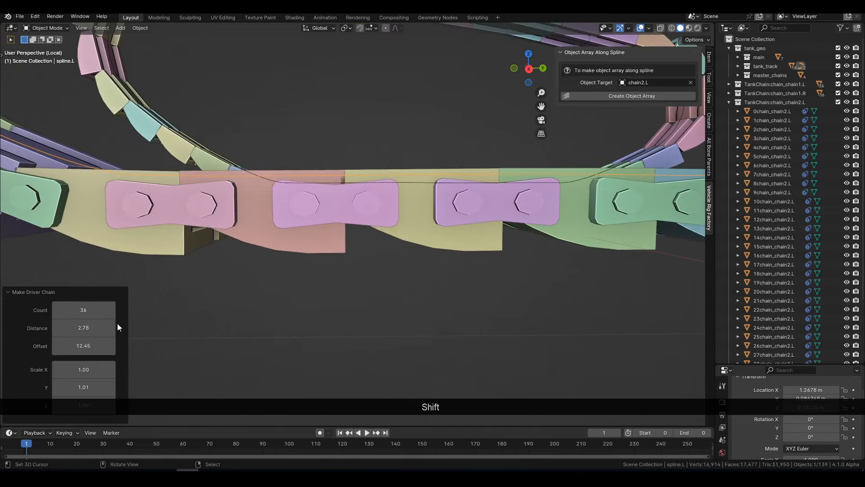
pyautogui.keyDown('shift'); pyautogui.moveTo(85, 346); pyautogui.dragTo(101, 346); pyautogui.keyUp('shift')
pyautogui.scroll(-4, 323, 294)
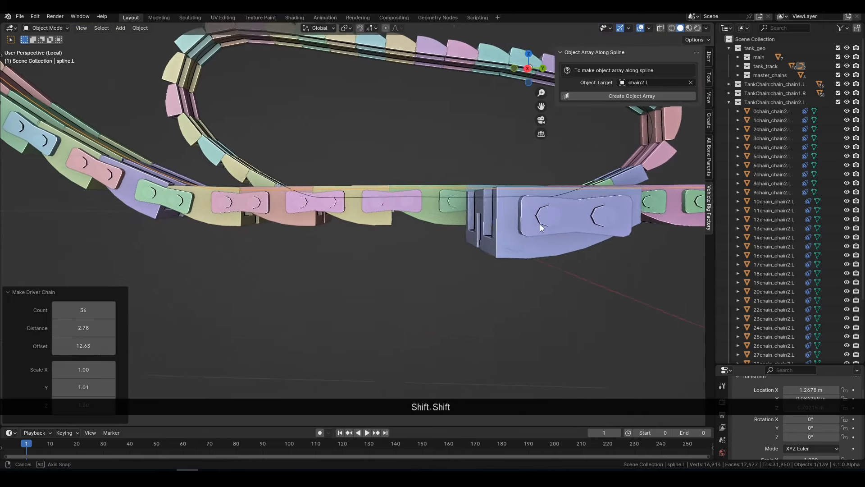
pyautogui.keyDown('shift'); pyautogui.moveTo(108, 328); pyautogui.dragTo(105, 327); pyautogui.keyUp('shift')
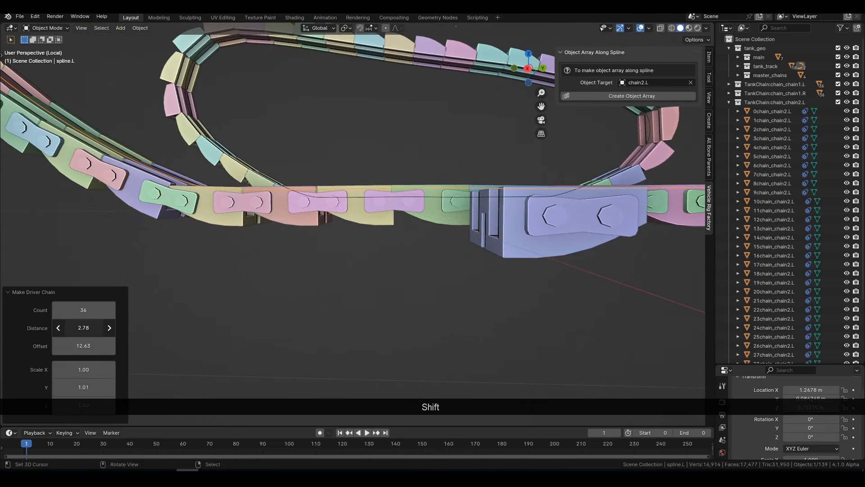
pyautogui.keyDown('shift'); pyautogui.moveTo(105, 327); pyautogui.dragTo(101, 328); pyautogui.keyUp('shift')
pyautogui.moveTo(211, 268); pyautogui.dragTo(233, 269, button='middle')
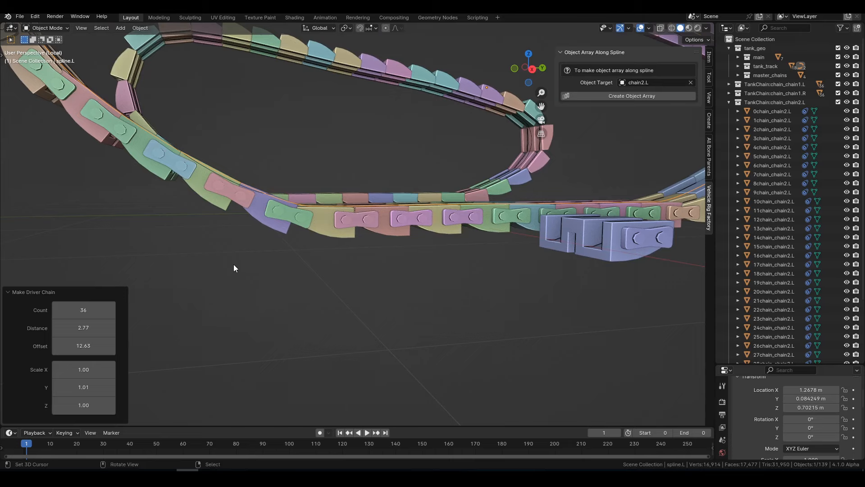
# Examine how the chain2.L connectors align with the left chain's links from the right orthographic view, in wireframe and solid shading.
pyautogui.press('KP_3')
pyautogui.scroll(5, 247, 234)
pyautogui.keyDown('shift'); pyautogui.moveTo(247, 233); pyautogui.dragTo(112, 267, button='middle'); pyautogui.keyUp('shift')
pyautogui.keyDown('shift'); pyautogui.moveTo(550, 226); pyautogui.dragTo(368, 228, button='middle'); pyautogui.keyUp('shift')
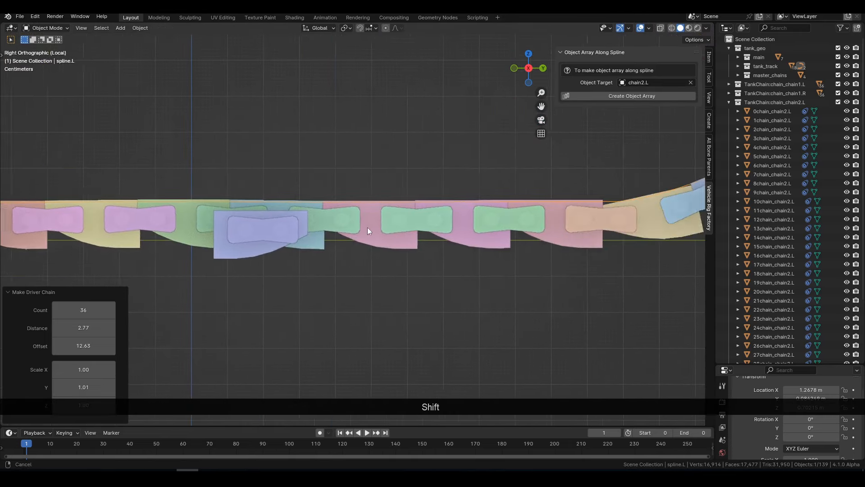
pyautogui.scroll(4, 413, 220)
pyautogui.keyDown('shift'); pyautogui.moveTo(487, 218); pyautogui.dragTo(331, 223, button='middle'); pyautogui.keyUp('shift')
pyautogui.press('z')
pyautogui.click(269, 209)
pyautogui.keyDown('shift'); pyautogui.moveTo(526, 226); pyautogui.dragTo(381, 226, button='middle'); pyautogui.keyUp('shift')
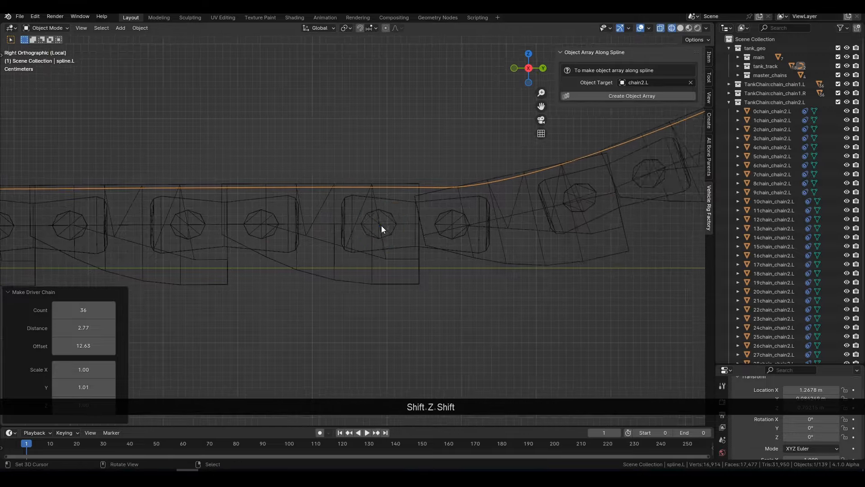
pyautogui.press('z')
pyautogui.click(523, 224)
pyautogui.scroll(-8, 496, 216)
pyautogui.moveTo(460, 212); pyautogui.dragTo(440, 235, button='middle')
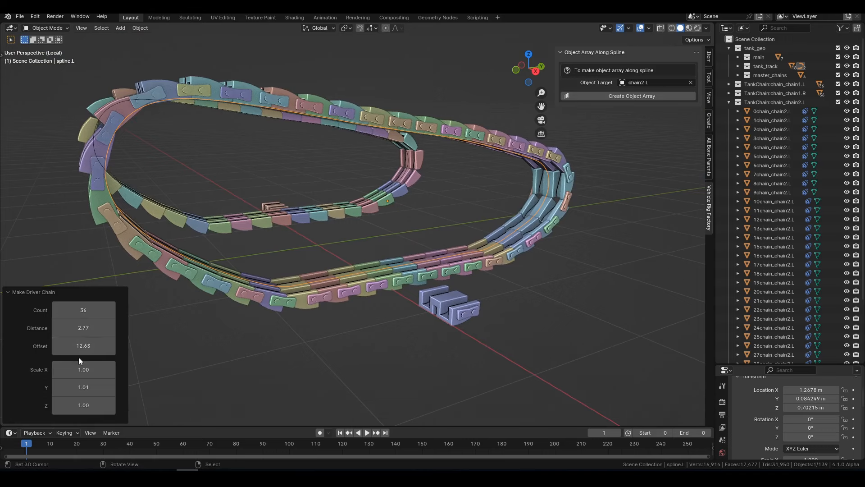
# Set the chain2.L connectors' Scale Y to 1.00 and fine-tune their distance to 2.78.
pyautogui.keyDown('shift'); pyautogui.moveTo(80, 387); pyautogui.dragTo(87, 387); pyautogui.keyUp('shift')
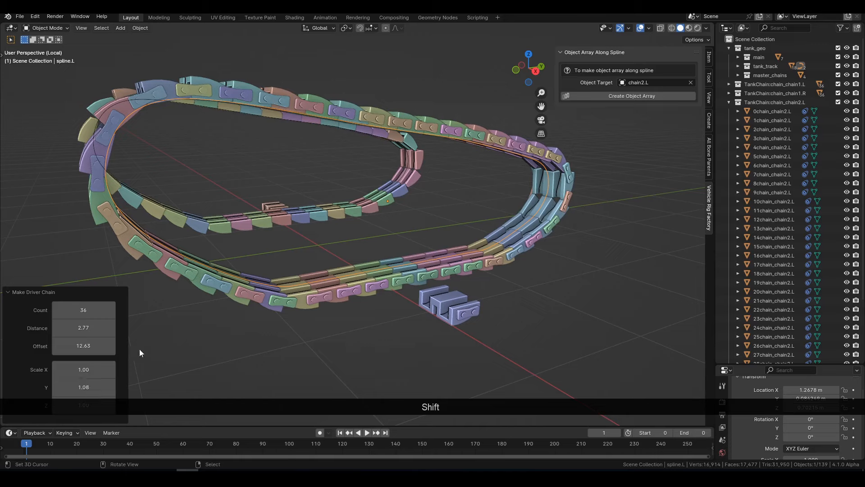
pyautogui.click(80, 386)
pyautogui.press('Return')
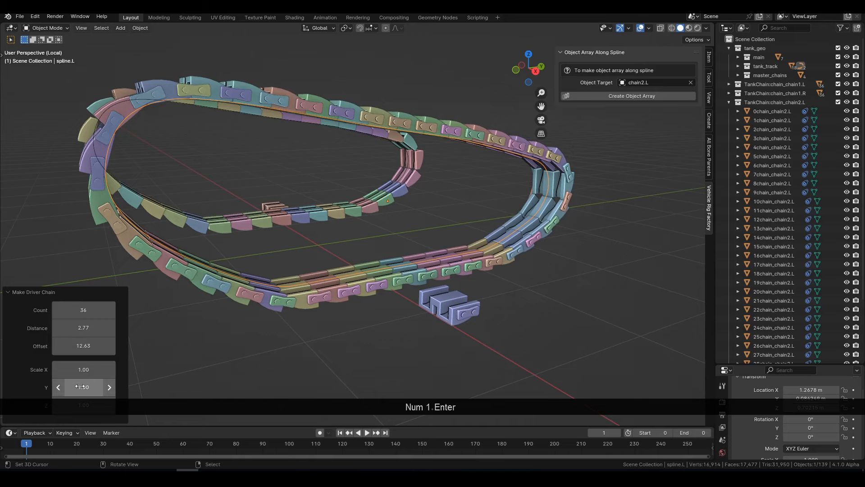
pyautogui.keyDown('shift'); pyautogui.moveTo(219, 220); pyautogui.dragTo(284, 230, button='middle'); pyautogui.keyUp('shift')
pyautogui.scroll(3, 280, 213)
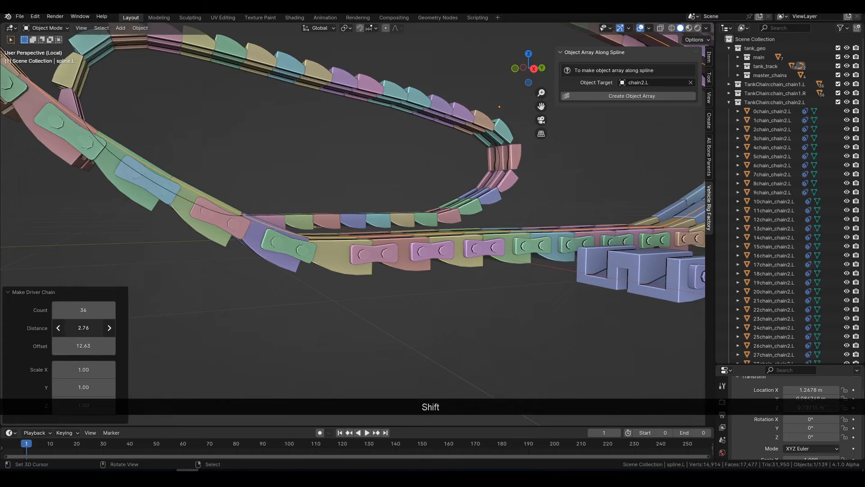
pyautogui.keyDown('shift'); pyautogui.moveTo(285, 290); pyautogui.dragTo(434, 283, button='middle'); pyautogui.keyUp('shift')
pyautogui.scroll(-5, 293, 301)
# Test the left spline's path animation by varying its Evaluation Time in an enlarged Properties editor, and reset it to 0.
pyautogui.moveTo(814, 365); pyautogui.dragTo(815, 147)
pyautogui.click(722, 302)
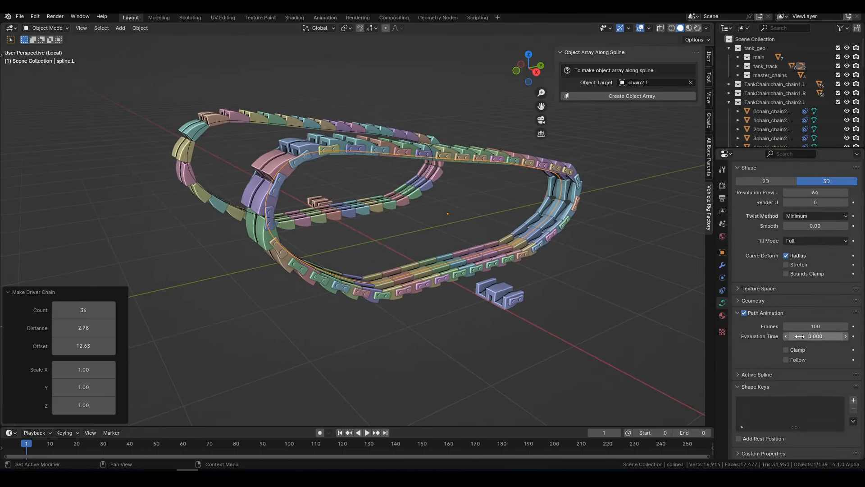
pyautogui.moveTo(809, 338)
pyautogui.mouseDown()
pyautogui.moveTo(771, 338)
pyautogui.moveTo(809, 336)
pyautogui.mouseUp()
pyautogui.write('0')
pyautogui.press('Return')
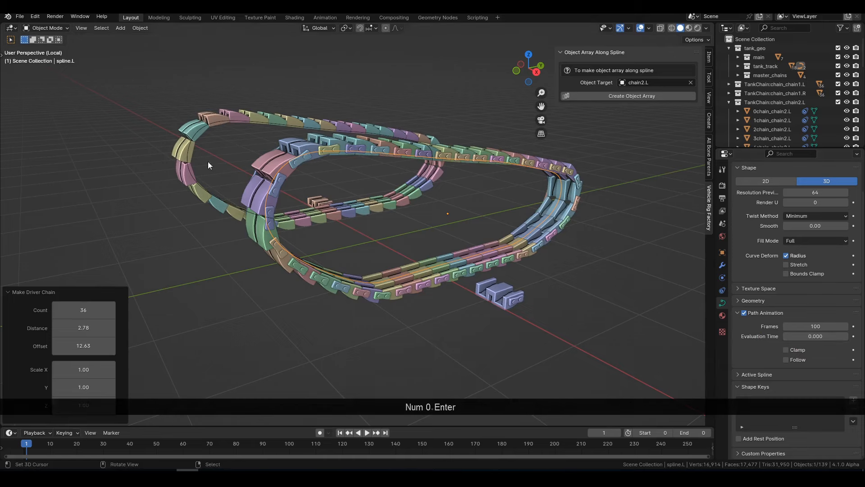
# Select the right track spline and replace the object array's target with the chain2.R connector.
pyautogui.click(209, 126)
pyautogui.click(691, 82)
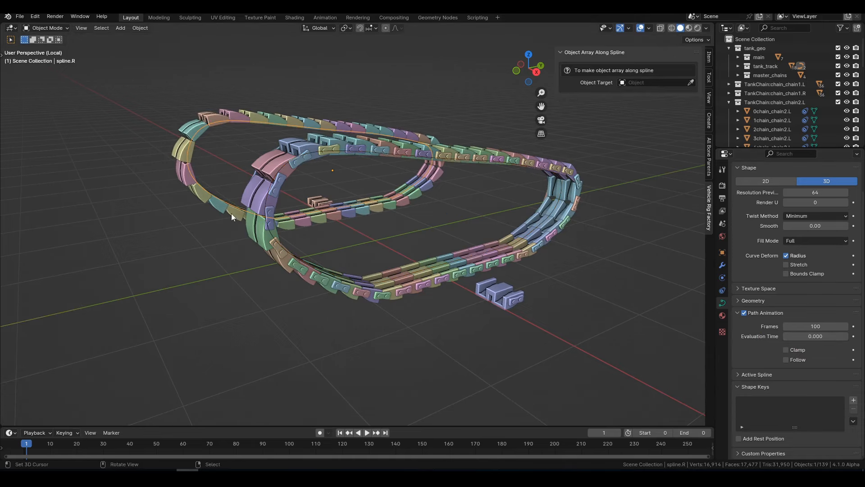
pyautogui.rightClick(318, 202)
pyautogui.moveTo(182, 222); pyautogui.dragTo(297, 230, button='middle')
pyautogui.rightClick(320, 158)
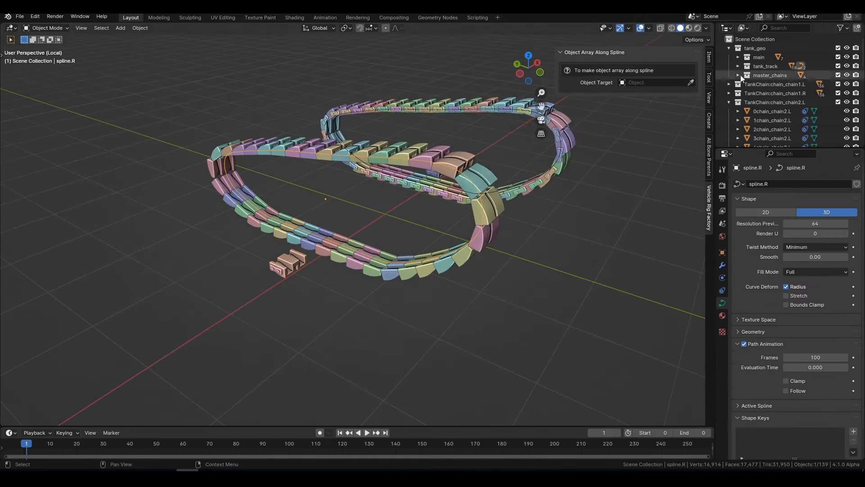
pyautogui.rightClick(274, 271)
pyautogui.press('g')
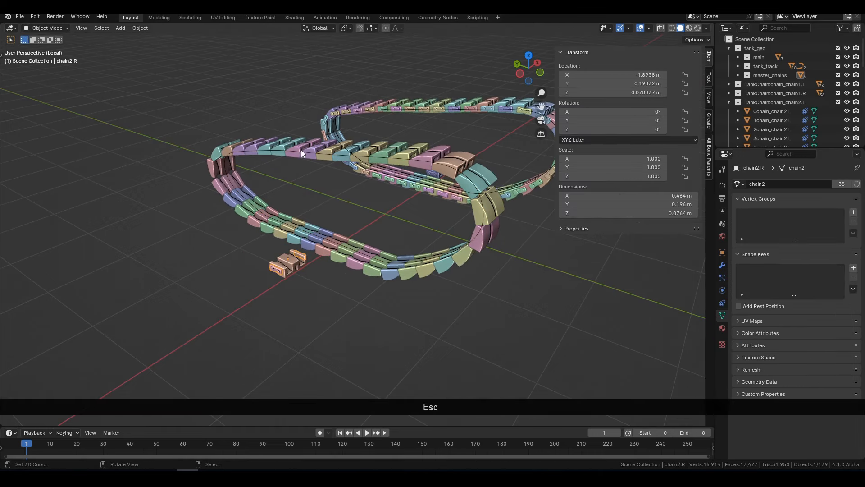
pyautogui.rightClick(302, 153)
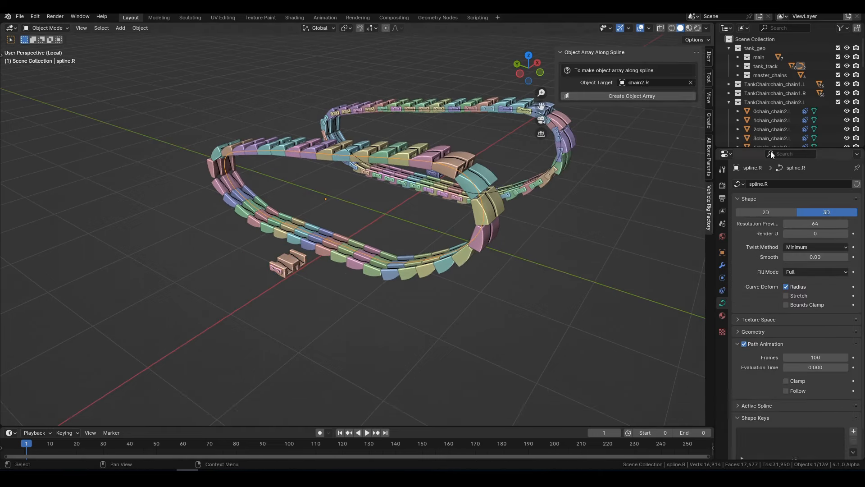
# Create the chain2.R object array along the right spline with count 36, distance 2.78 and offset 12.63, and collapse the chain2 collections.
pyautogui.moveTo(770, 150); pyautogui.dragTo(758, 328)
pyautogui.click(728, 103)
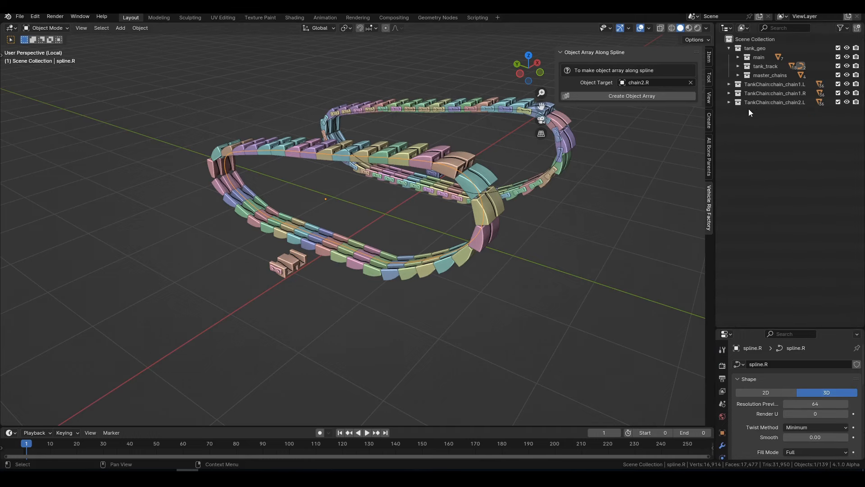
pyautogui.click(622, 96)
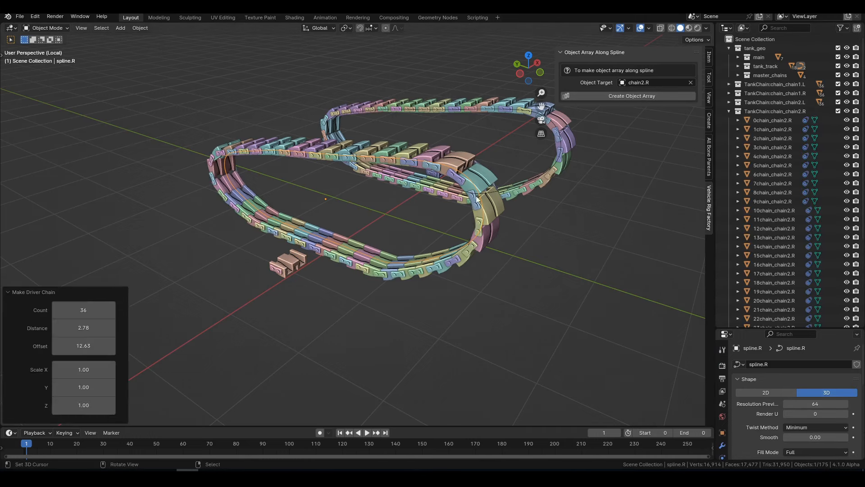
pyautogui.scroll(3, 541, 118)
pyautogui.scroll(-3, 612, 212)
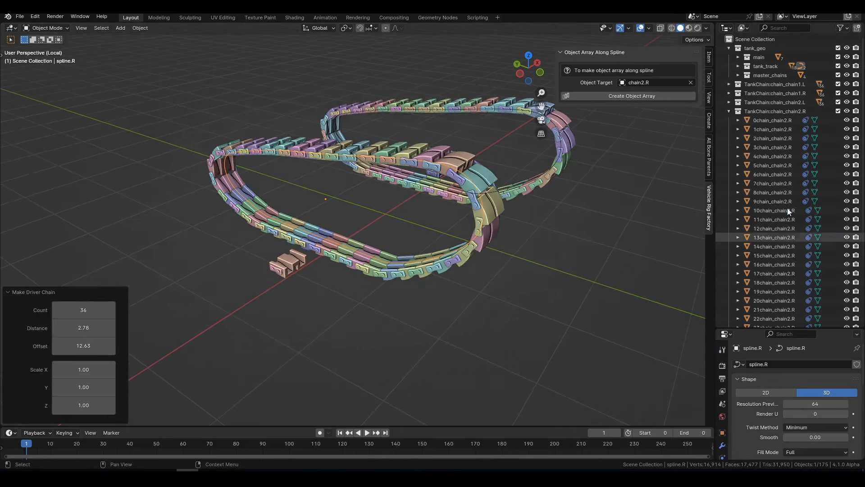
pyautogui.click(728, 111)
pyautogui.moveTo(797, 327); pyautogui.dragTo(796, 142)
# Test the right spline's path animation by varying its Evaluation Time, and reset it to 0.
pyautogui.scroll(-2, 779, 261)
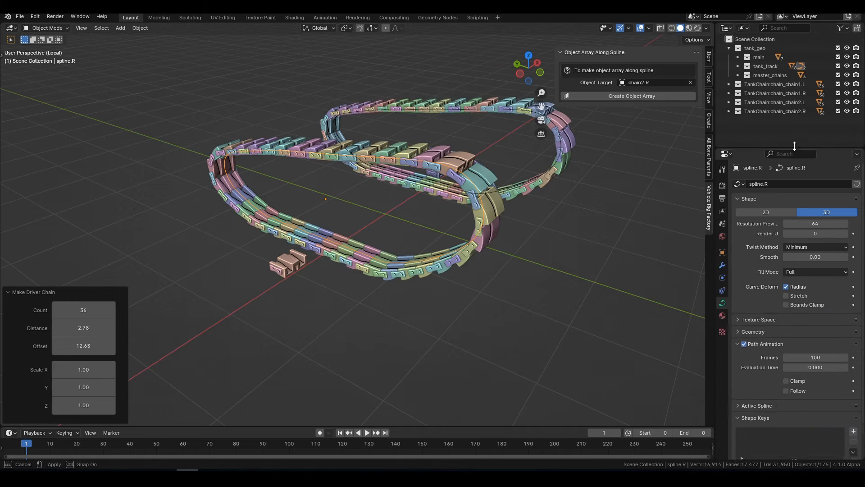
pyautogui.moveTo(811, 340); pyautogui.dragTo(793, 341)
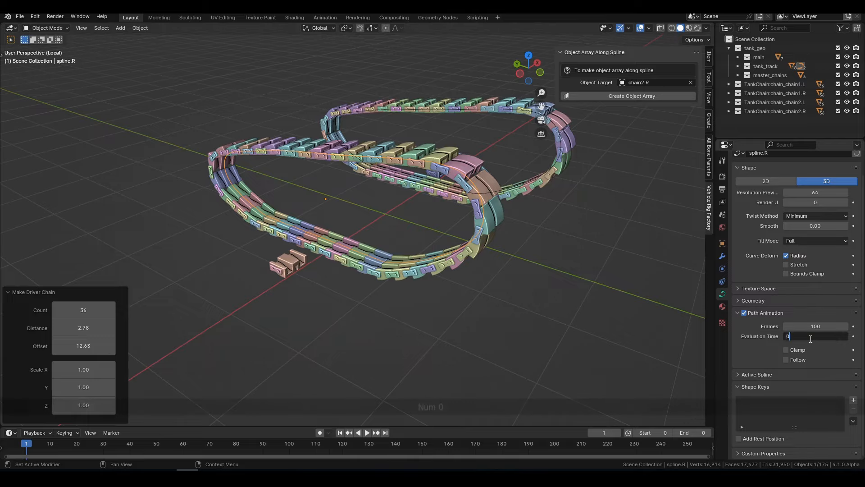
pyautogui.press('Return')
# Leave local view to show the whole tank, try the right spline's Evaluation Time again and set it back to 0.
pyautogui.press('KP_Divide')
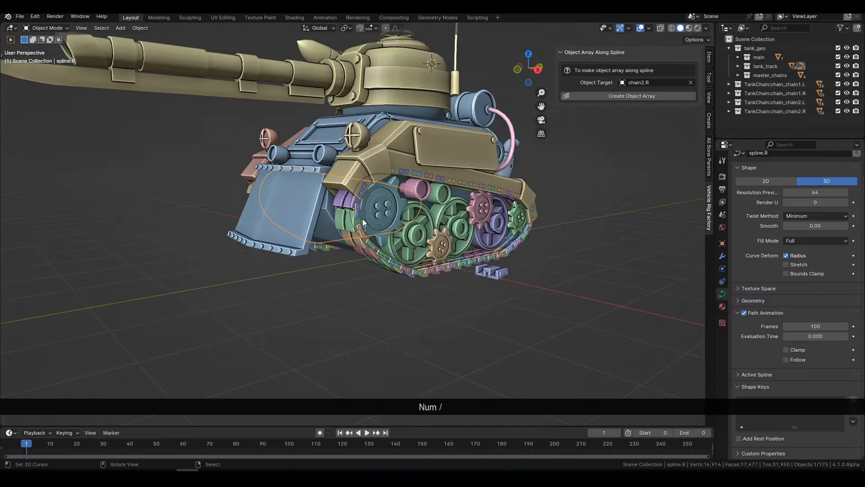
pyautogui.moveTo(363, 218); pyautogui.dragTo(549, 218, button='middle')
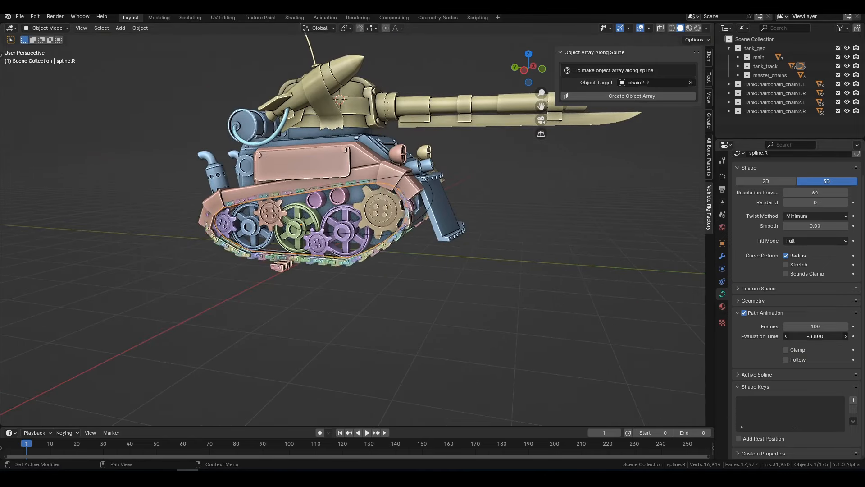
pyautogui.write('0')
pyautogui.press('Return')
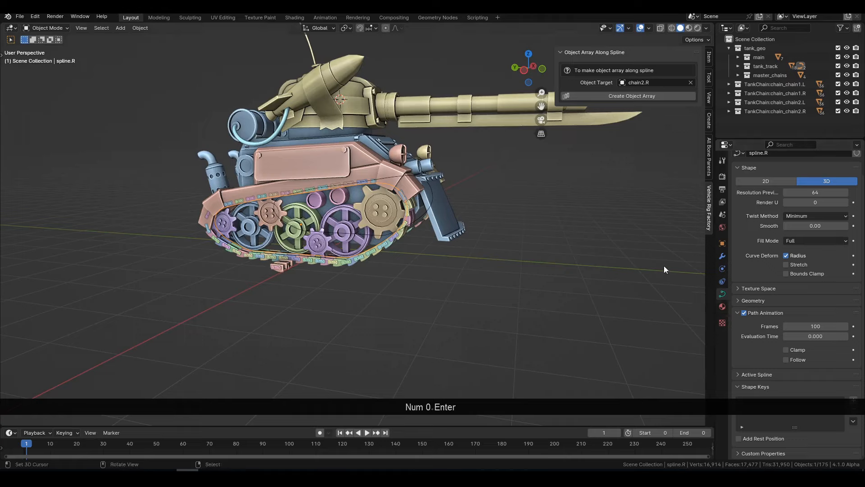
# Move the left track spline about 0.046 m inward along X.
pyautogui.moveTo(631, 261); pyautogui.dragTo(476, 235, button='middle')
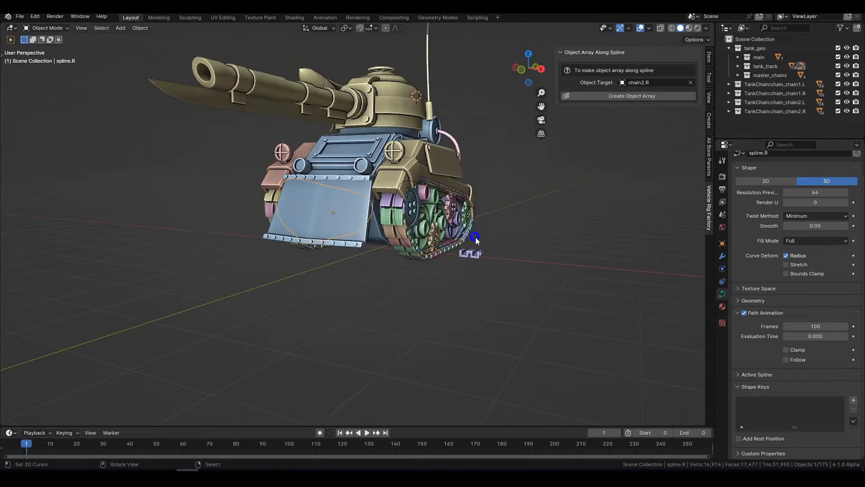
pyautogui.scroll(2, 476, 235)
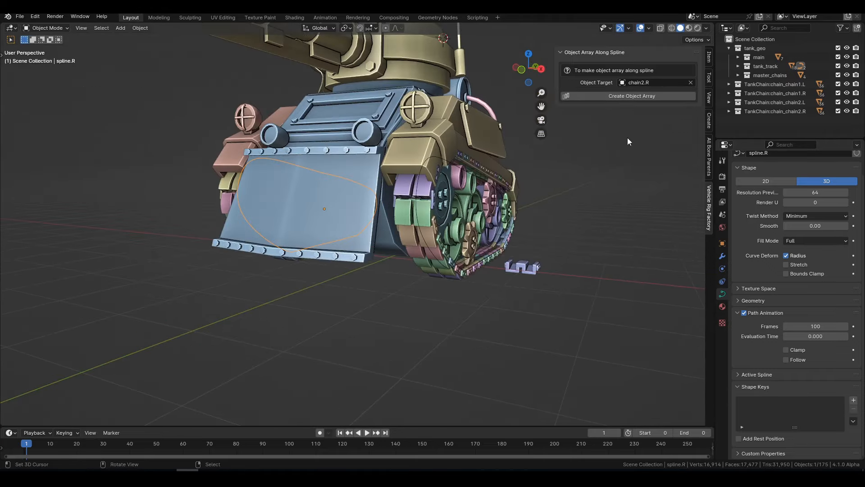
pyautogui.keyDown('shift'); pyautogui.moveTo(630, 141); pyautogui.dragTo(379, 154, button='middle'); pyautogui.keyUp('shift')
pyautogui.click(434, 155)
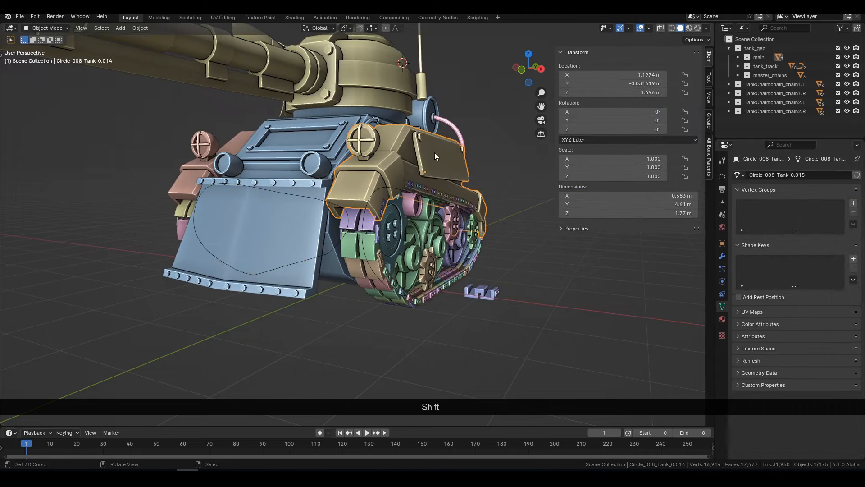
pyautogui.moveTo(445, 153); pyautogui.dragTo(456, 139, button='middle')
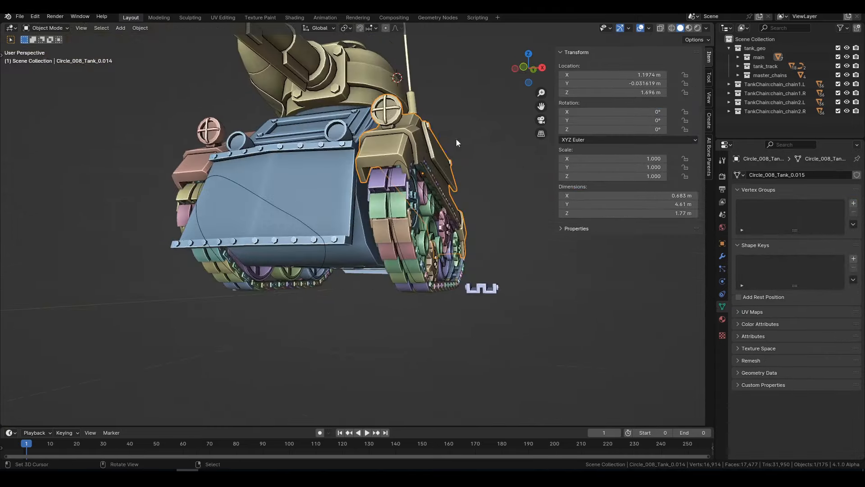
pyautogui.click(392, 180)
pyautogui.scroll(4, 479, 182)
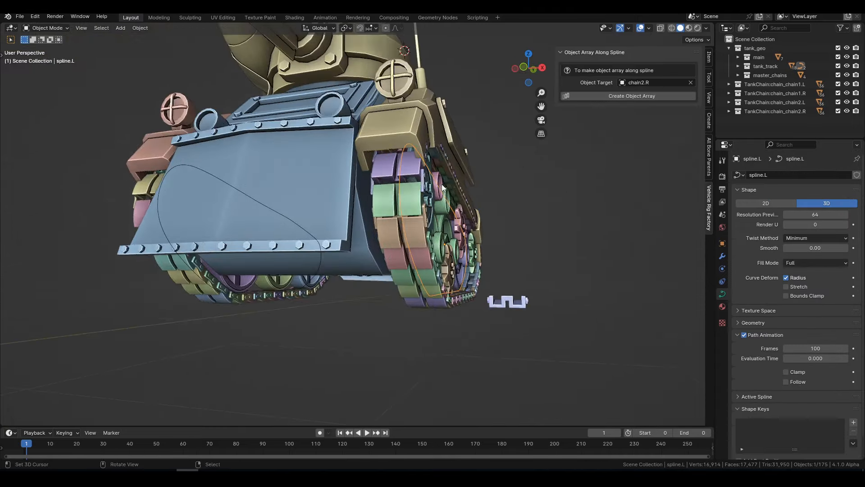
pyautogui.press('g')
pyautogui.press('x')
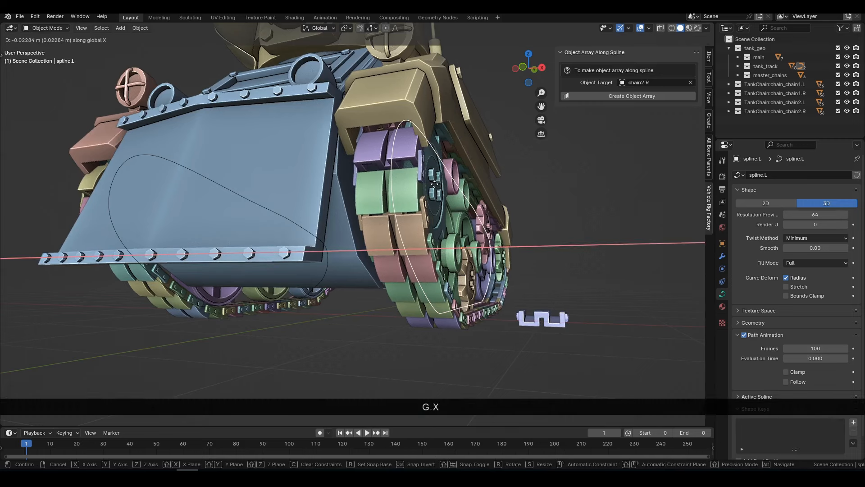
pyautogui.click(433, 185)
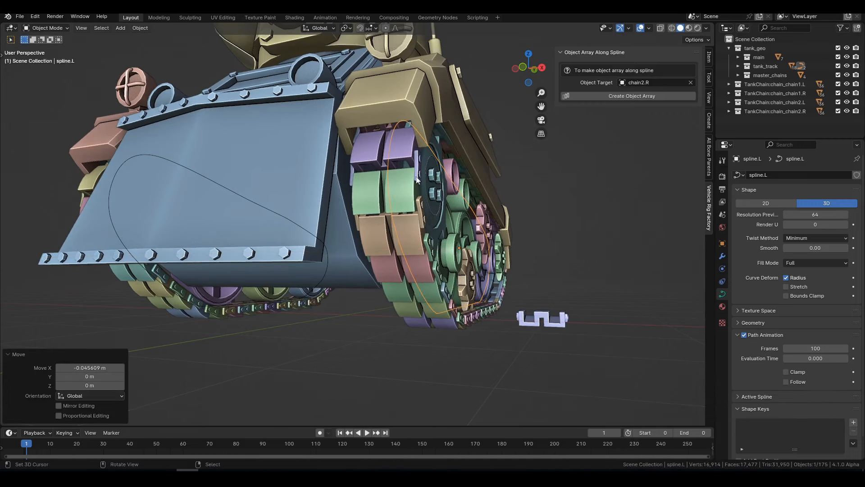
# Move the right track spline inward along X and fine-tune its sideways position.
pyautogui.moveTo(417, 179); pyautogui.dragTo(223, 156, button='middle')
pyautogui.click(224, 156)
pyautogui.press('g')
pyautogui.press('x')
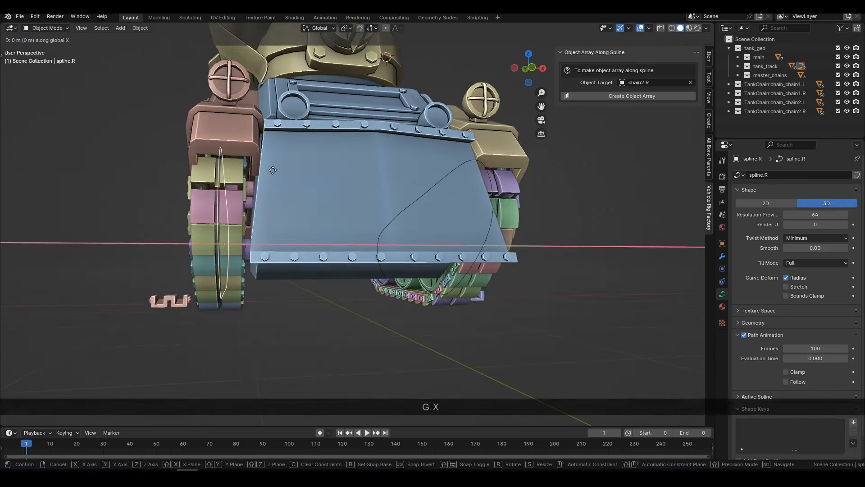
pyautogui.click(277, 172)
pyautogui.moveTo(290, 166); pyautogui.dragTo(433, 255, button='middle')
pyautogui.press('g')
pyautogui.press('x')
pyautogui.click(409, 172)
# Move the right side's large front gear about 0.026 m and its small lower gear about 0.027 m inward along X.
pyautogui.rightClick(540, 246)
pyautogui.scroll(2, 540, 246)
pyautogui.press('g')
pyautogui.click(432, 257)
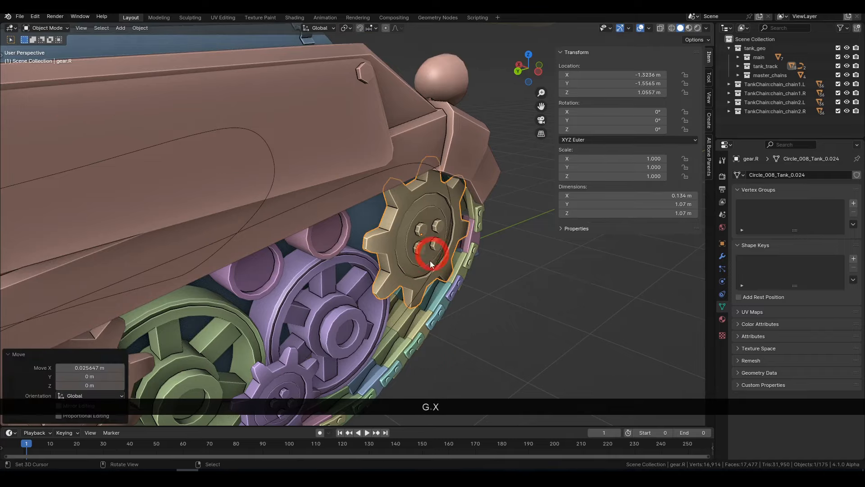
pyautogui.keyDown('shift'); pyautogui.moveTo(311, 347); pyautogui.dragTo(417, 241, button='middle'); pyautogui.keyUp('shift')
pyautogui.rightClick(405, 293)
pyautogui.press('g')
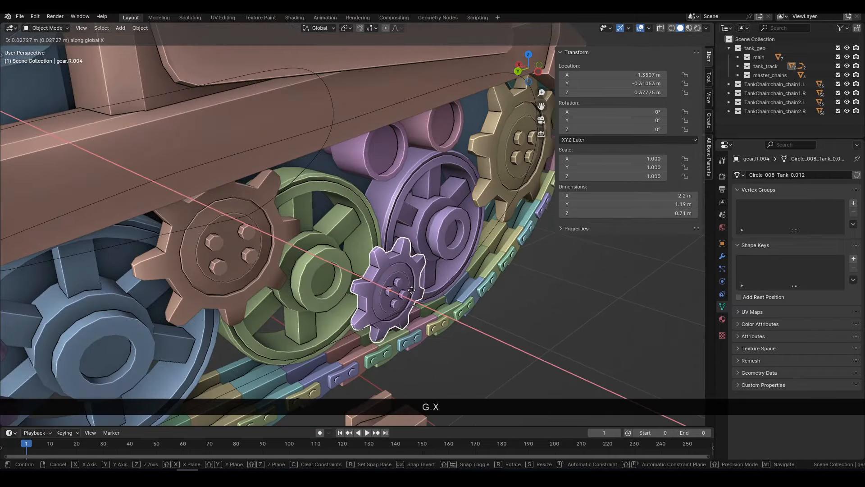
pyautogui.click(411, 290)
# Move the right side's rearmost gear inward along X to line it up with the track.
pyautogui.scroll(-2, 410, 291)
pyautogui.keyDown('shift'); pyautogui.moveTo(410, 291); pyautogui.dragTo(122, 284, button='middle'); pyautogui.keyUp('shift')
pyautogui.keyDown('shift'); pyautogui.moveTo(121, 284); pyautogui.dragTo(280, 225, button='middle'); pyautogui.keyUp('shift')
pyautogui.scroll(1, 279, 226)
pyautogui.rightClick(175, 201)
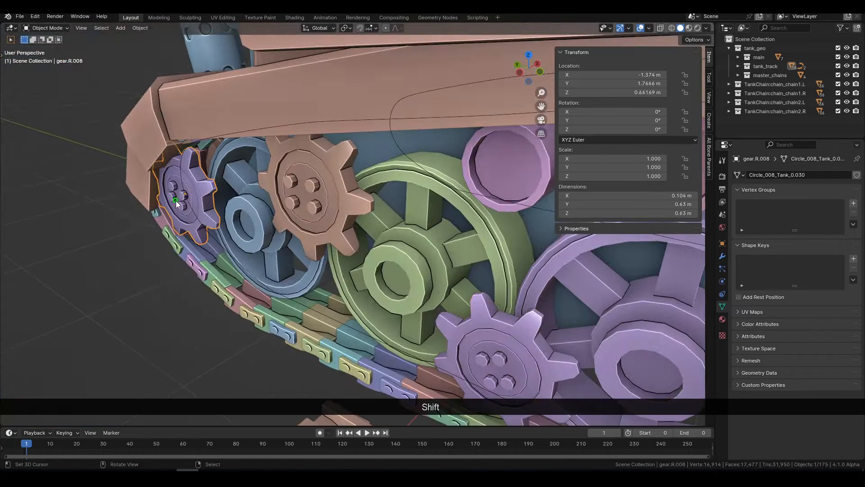
pyautogui.press('g')
pyautogui.press('x')
pyautogui.click(179, 197)
# Move the right side's upper gear between the rear wheels inward along X.
pyautogui.scroll(-3, 361, 208)
pyautogui.moveTo(361, 208); pyautogui.dragTo(383, 193, button='middle')
pyautogui.rightClick(333, 187)
pyautogui.rightClick(349, 194)
pyautogui.press('g')
pyautogui.press('x')
pyautogui.click(351, 195)
# Move the left side's upper gear about 0.027 m inward along X, and shift its small lower gear inward as well.
pyautogui.scroll(2, 387, 218)
pyautogui.rightClick(360, 198)
pyautogui.press('g')
pyautogui.press('x')
pyautogui.click(380, 192)
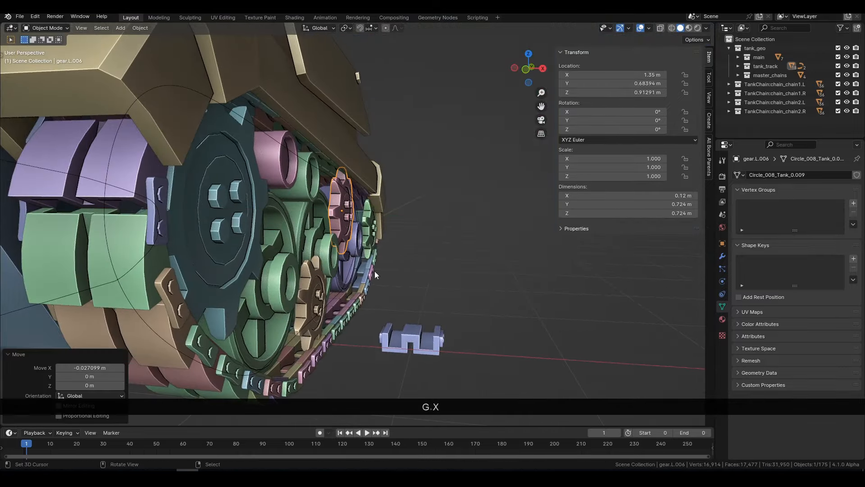
pyautogui.rightClick(321, 300)
pyautogui.press('g')
pyautogui.press('x')
pyautogui.click(339, 295)
# Move the left side's large front gear about 0.019 m inward along X.
pyautogui.rightClick(214, 247)
pyautogui.moveTo(214, 247); pyautogui.dragTo(81, 257, button='middle')
pyautogui.scroll(1, 281, 219)
pyautogui.press('g')
pyautogui.press('x')
pyautogui.click(280, 219)
pyautogui.moveTo(280, 218); pyautogui.dragTo(434, 218, button='middle')
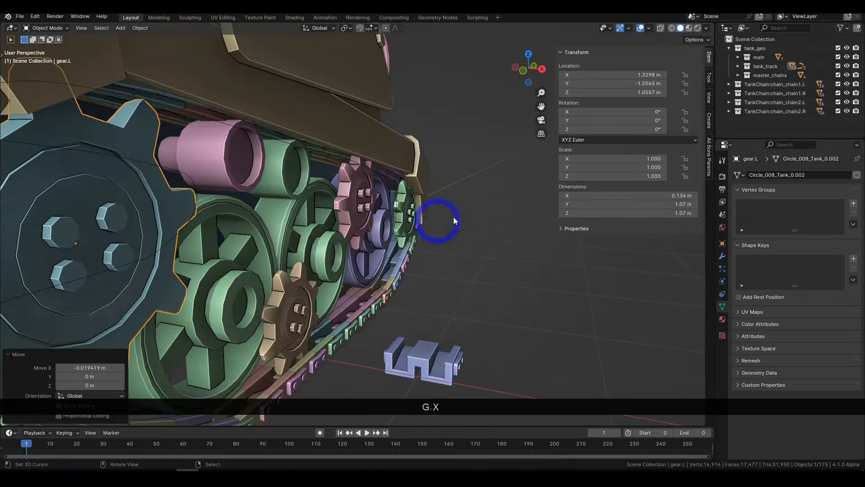
# Move the left side's rearmost gear about 0.04 m inward along X and nudge the upper gear further inward.
pyautogui.rightClick(406, 215)
pyautogui.press('g')
pyautogui.press('x')
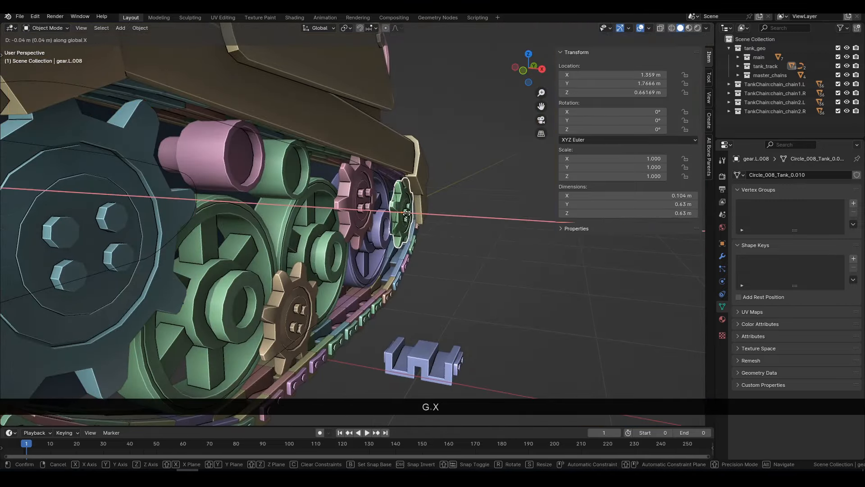
pyautogui.click(406, 214)
pyautogui.moveTo(364, 198); pyautogui.dragTo(424, 297, button='middle')
pyautogui.rightClick(344, 215)
pyautogui.press('g')
pyautogui.press('x')
pyautogui.click(399, 217)
pyautogui.rightClick(423, 297)
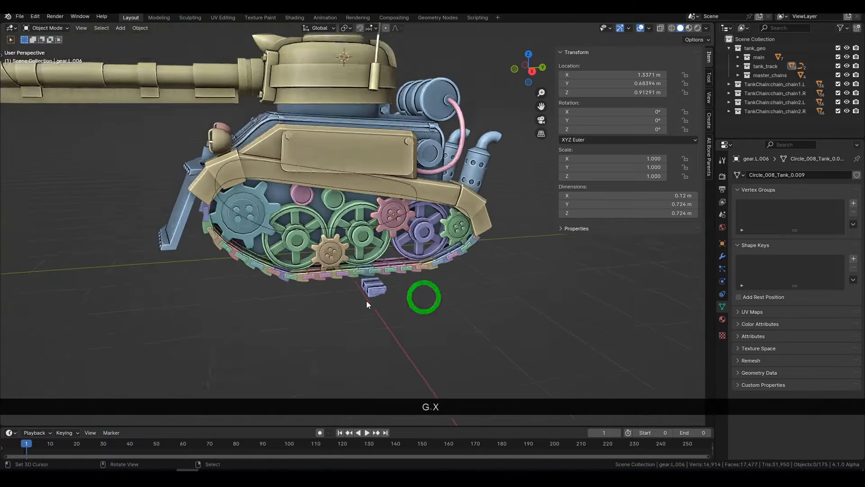
# Select the left and right track splines together and try excluding the master_chains collection.
pyautogui.moveTo(366, 301); pyautogui.dragTo(373, 318, button='middle')
pyautogui.keyDown('shift'); pyautogui.rightClick(283, 227); pyautogui.keyUp('shift')
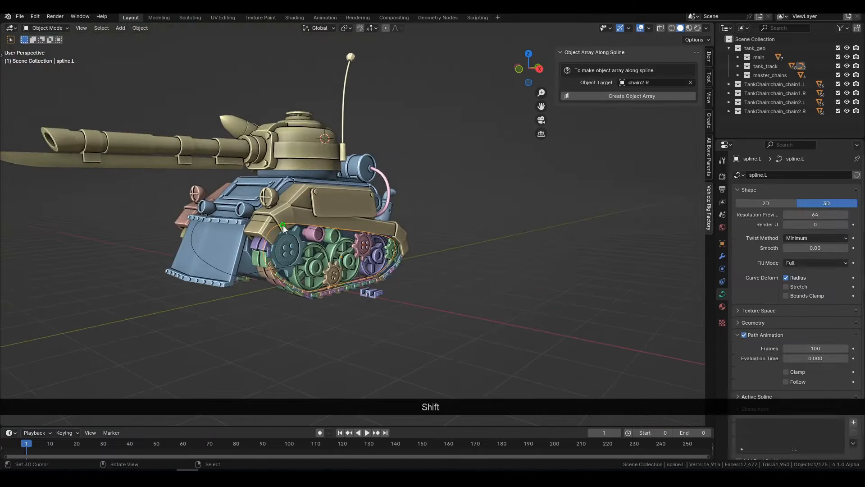
pyautogui.keyDown('shift'); pyautogui.rightClick(193, 231); pyautogui.keyUp('shift')
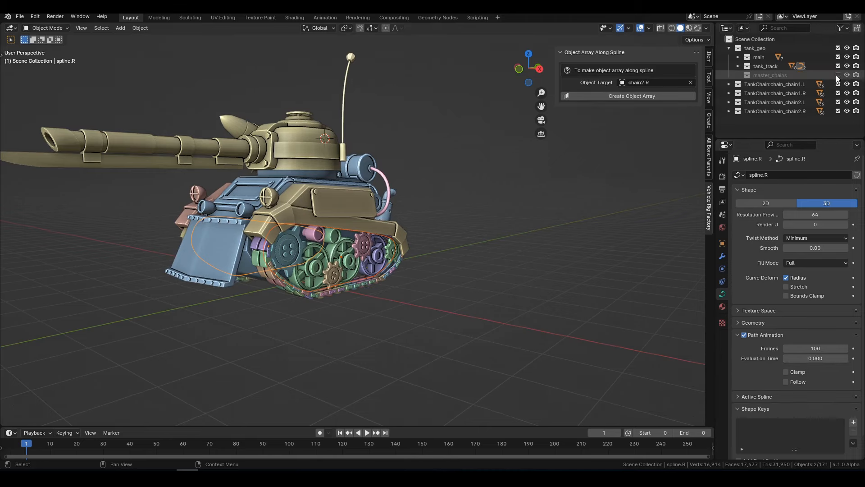
# Enter Edit Mode on the chain1.L master link and try moving single vertices to test the arrayed links.
pyautogui.rightClick(373, 293)
pyautogui.moveTo(372, 293); pyautogui.dragTo(385, 283, button='middle')
pyautogui.press('Tab')
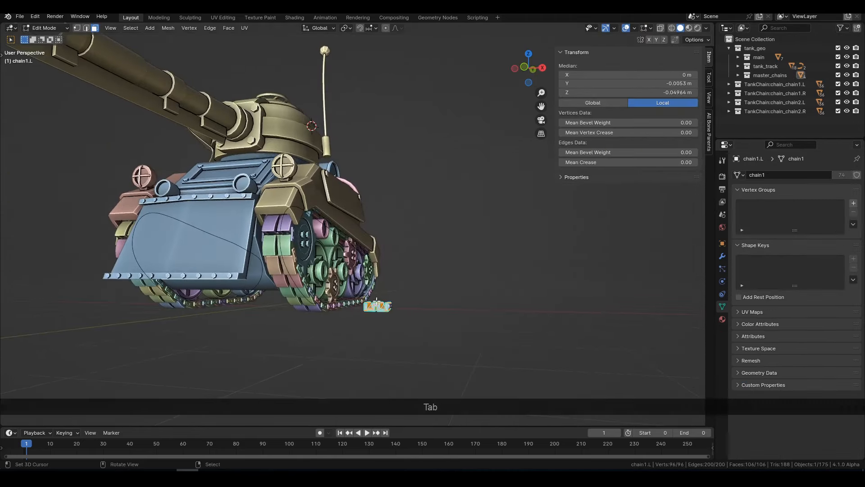
pyautogui.press('g')
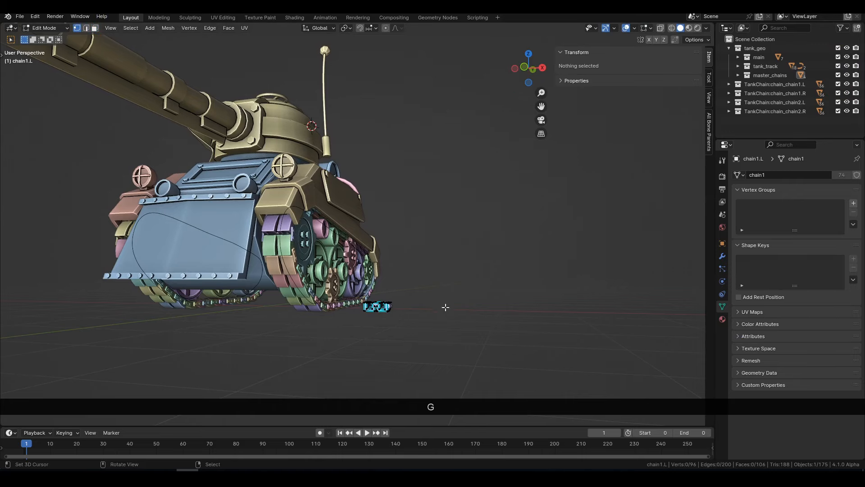
pyautogui.rightClick(366, 301)
pyautogui.press('g')
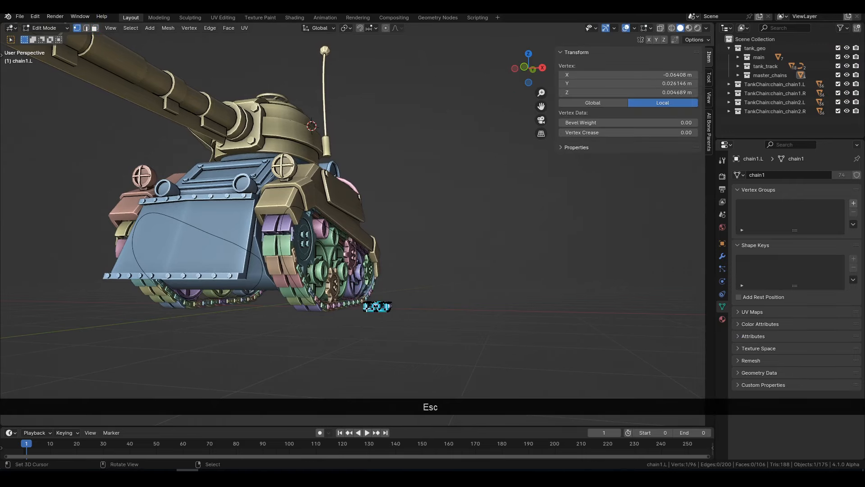
pyautogui.moveTo(376, 306); pyautogui.dragTo(336, 311, button='middle')
pyautogui.press('g')
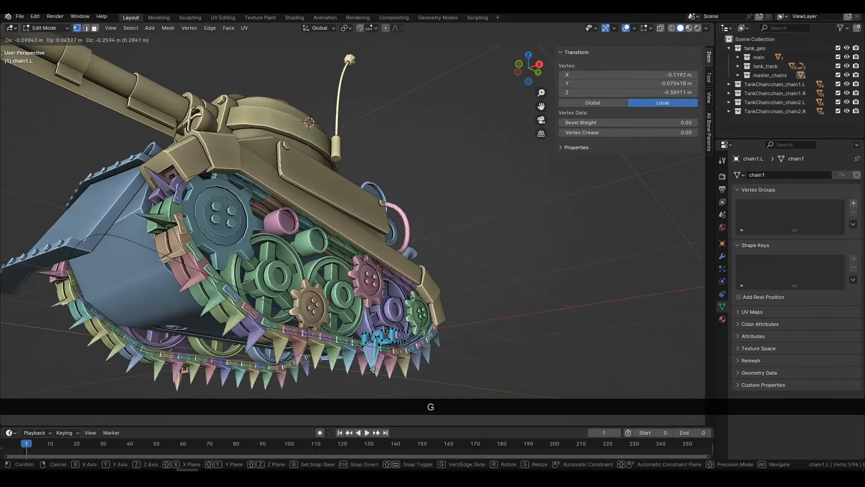
pyautogui.press('Escape')
# Try scaling all vertices of the chain1.L master link, first along Z only and then uniformly.
pyautogui.moveTo(404, 324); pyautogui.dragTo(428, 306, button='middle')
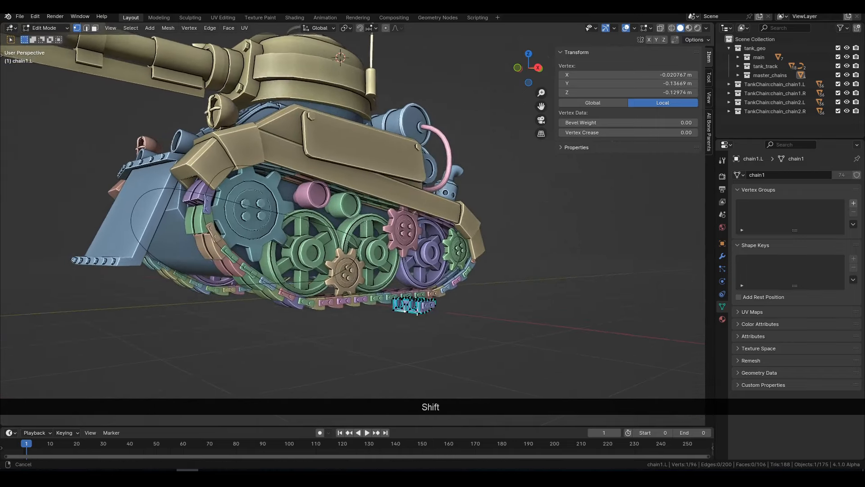
pyautogui.press('a')
pyautogui.press('s')
pyautogui.press('z')
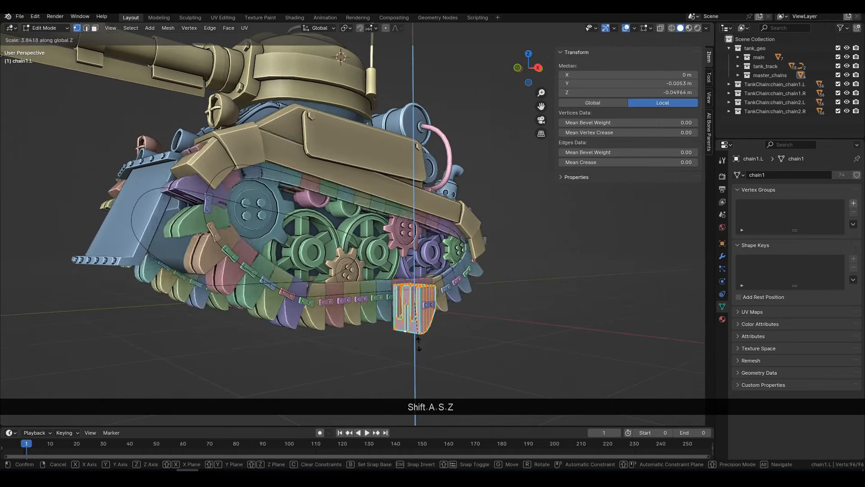
pyautogui.press('Escape')
pyautogui.press('s')
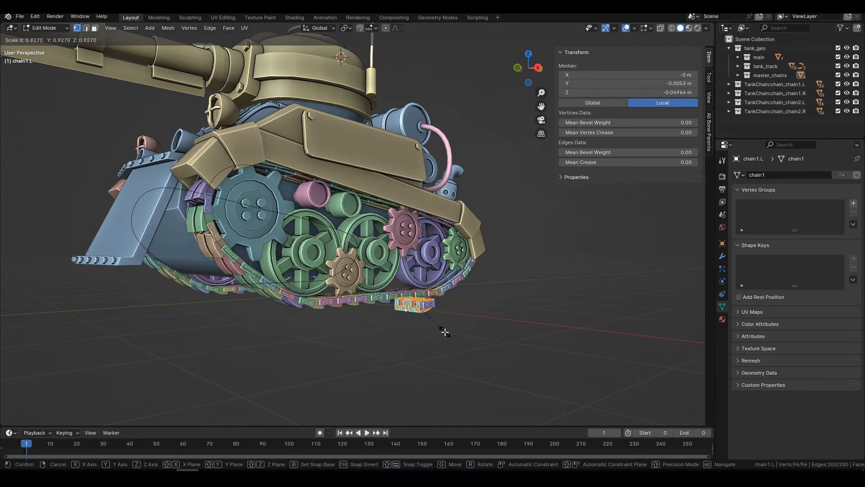
pyautogui.press('Escape')
# Back in Object Mode, color the solid view by texture and exclude the master_chains collection from the view layer.
pyautogui.keyDown('shift'); pyautogui.moveTo(447, 338); pyautogui.dragTo(489, 362, button='middle'); pyautogui.keyUp('shift')
pyautogui.press('Tab')
pyautogui.keyDown('shift'); pyautogui.moveTo(468, 303); pyautogui.dragTo(480, 321, button='middle'); pyautogui.keyUp('shift')
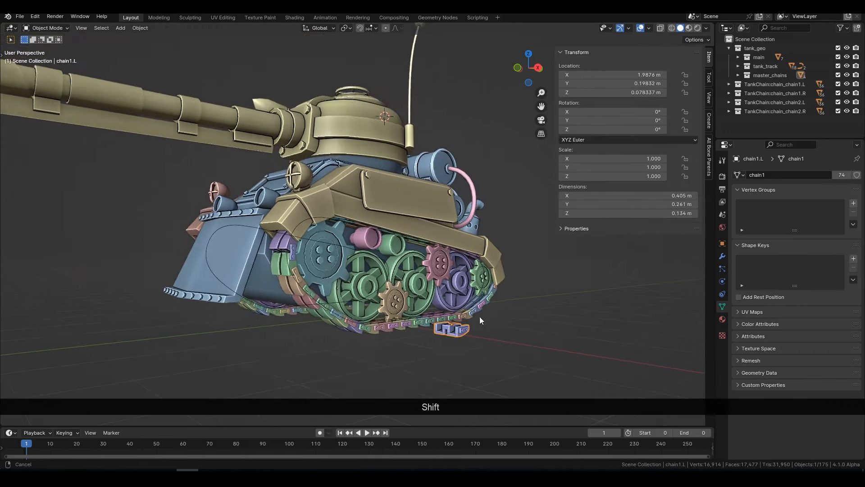
pyautogui.click(706, 28)
pyautogui.click(732, 176)
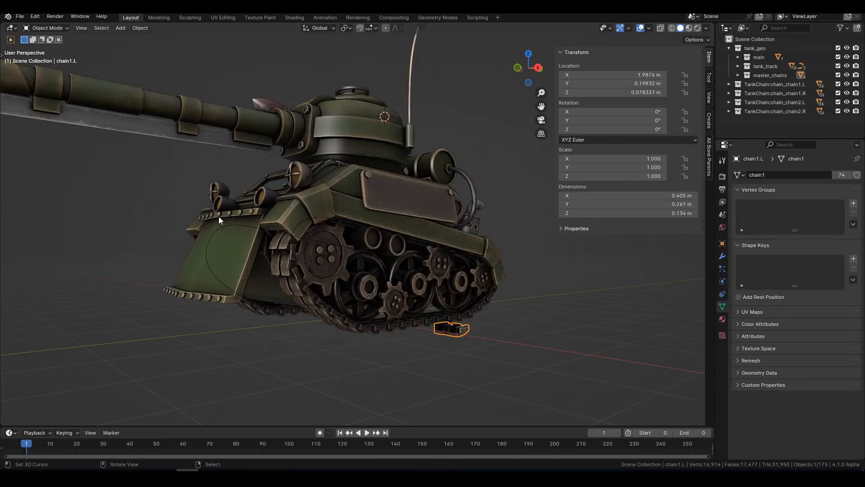
pyautogui.click(838, 75)
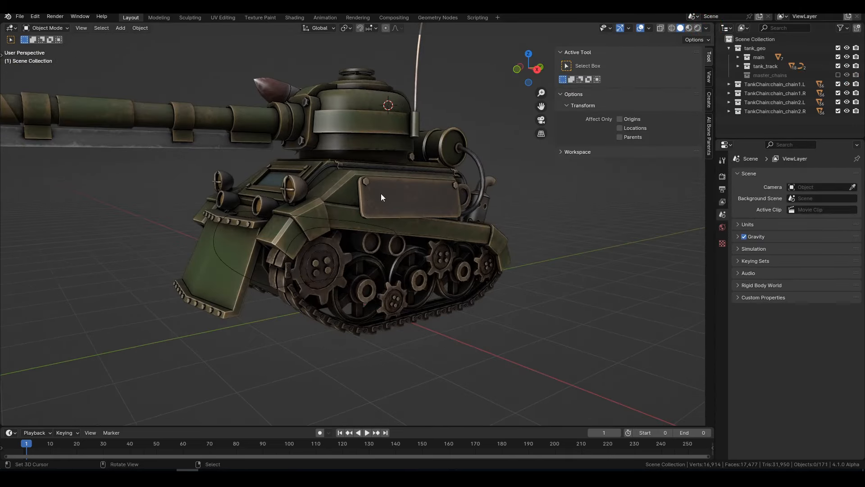
# Select the left track spline and set its path animation Evaluation Time to 5.
pyautogui.moveTo(381, 193); pyautogui.dragTo(405, 180, button='middle')
pyautogui.click(313, 229)
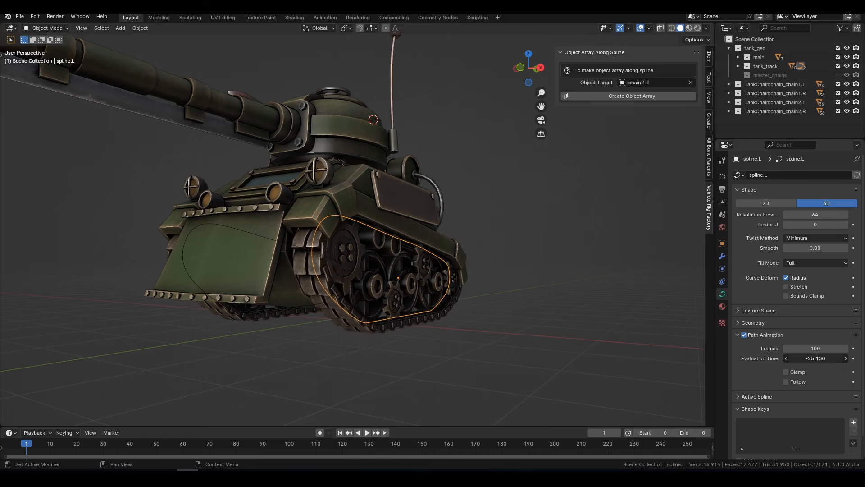
pyautogui.write('5')
pyautogui.press('Return')
pyautogui.moveTo(640, 217); pyautogui.dragTo(608, 218, button='middle')
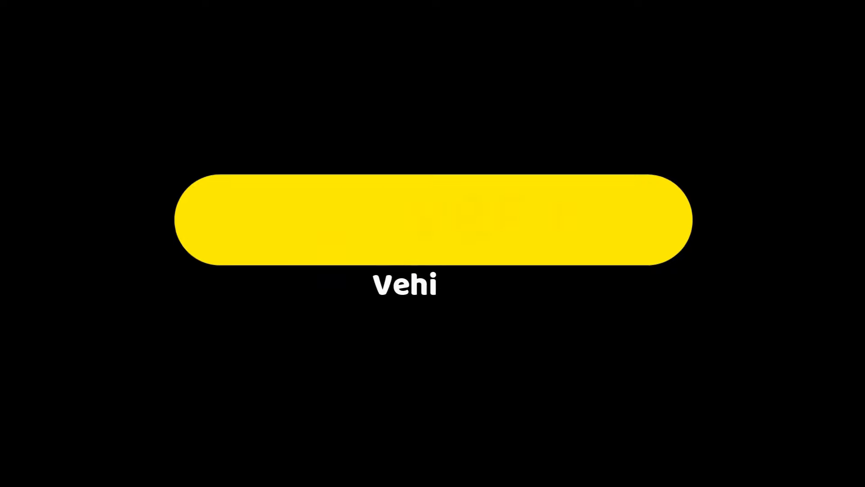